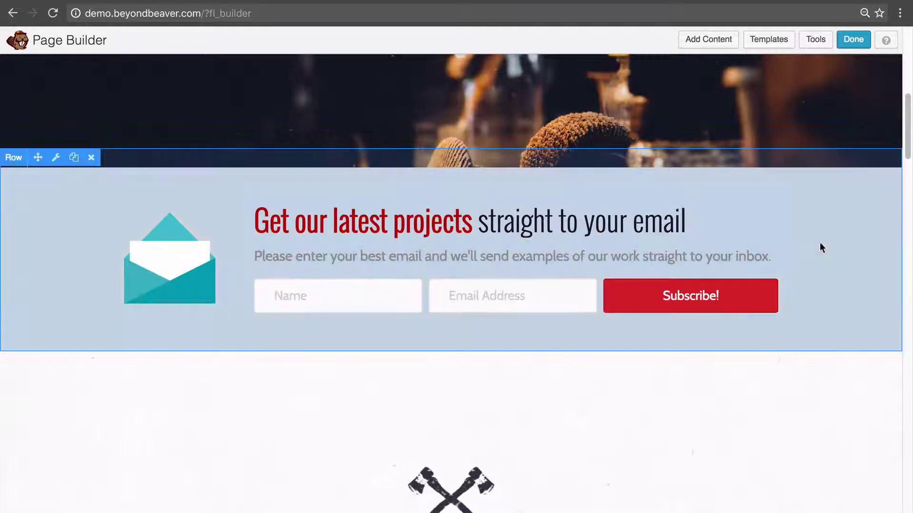
Save the email signup row as a reusable, non-global row named "Row - Subscribe".
left_click(56, 159)
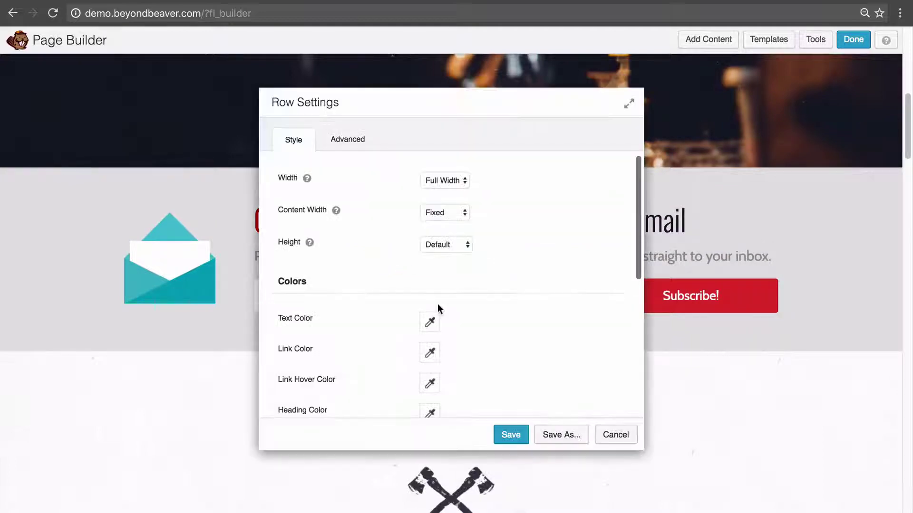
left_click(507, 437)
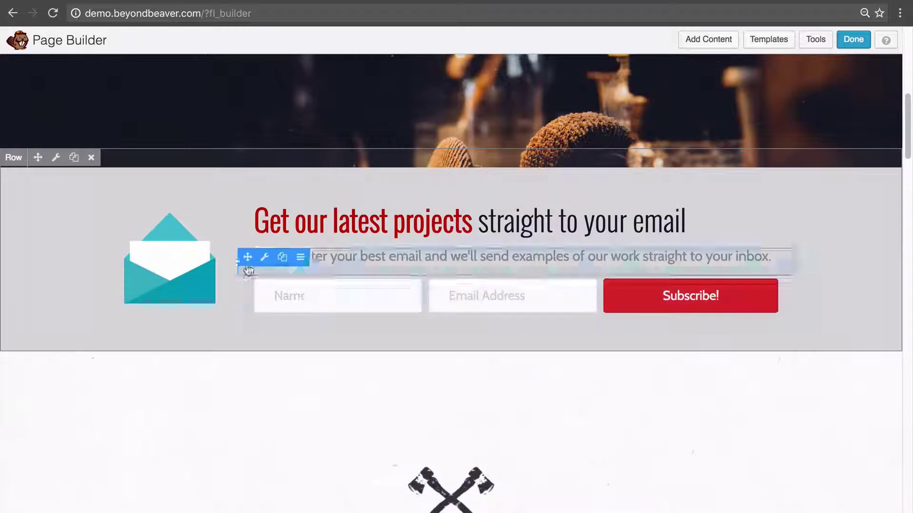
left_click(56, 159)
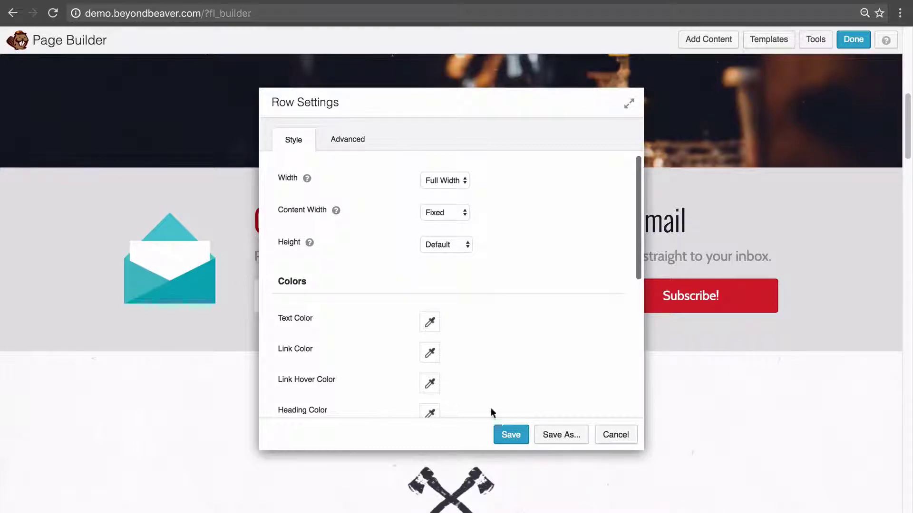
left_click(560, 438)
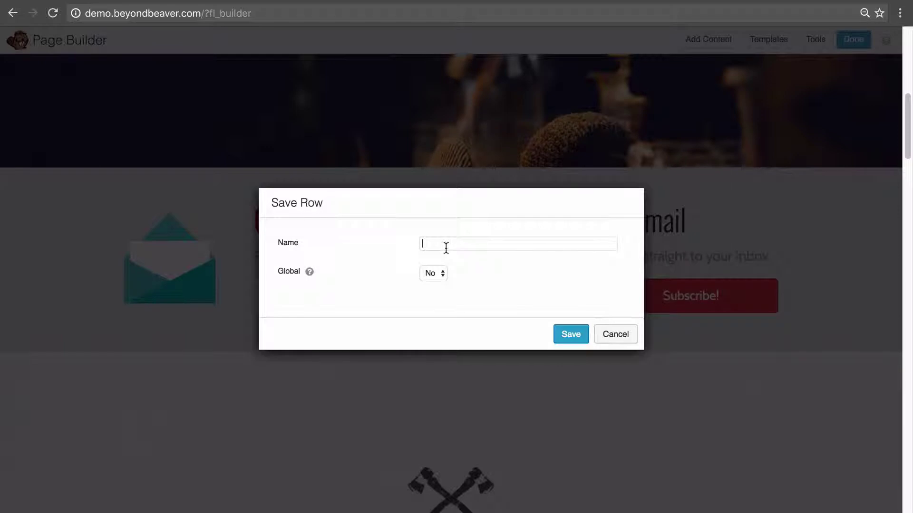
type("Row")
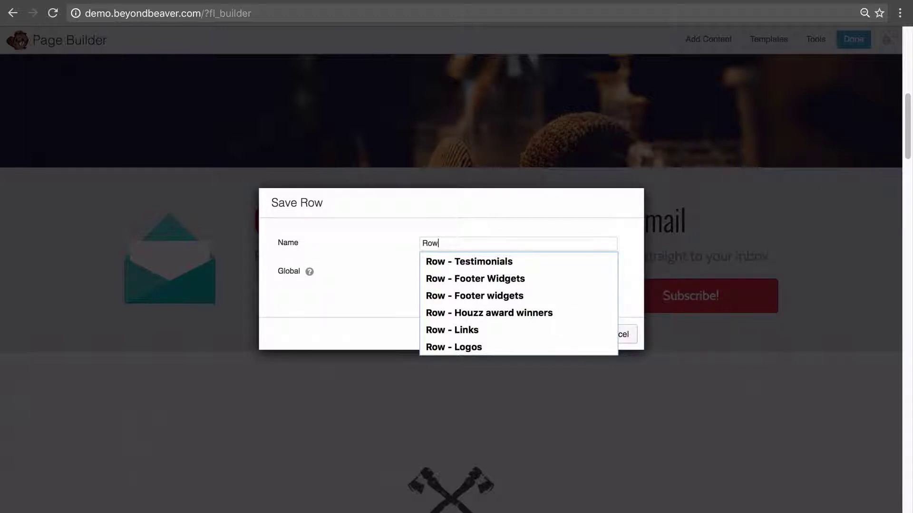
type("-")
type("Subscribe")
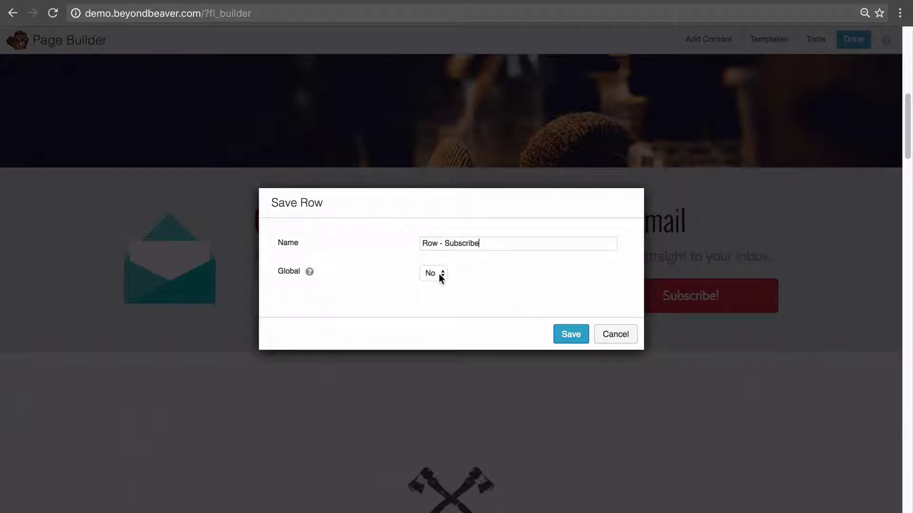
left_click(570, 336)
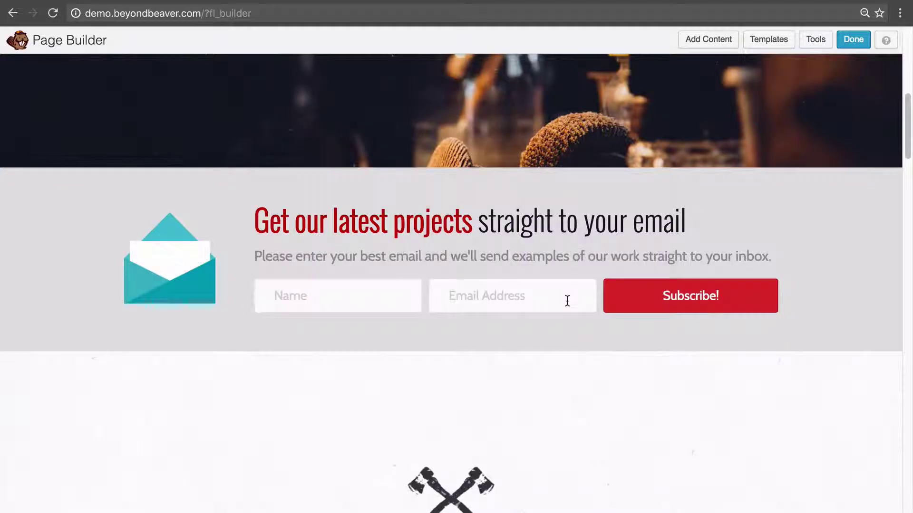
Insert the saved row "Row - Subscribe" below the homepage's "Meet the team" section and publish the changes.
mouse_move(218, 243)
left_click(707, 41)
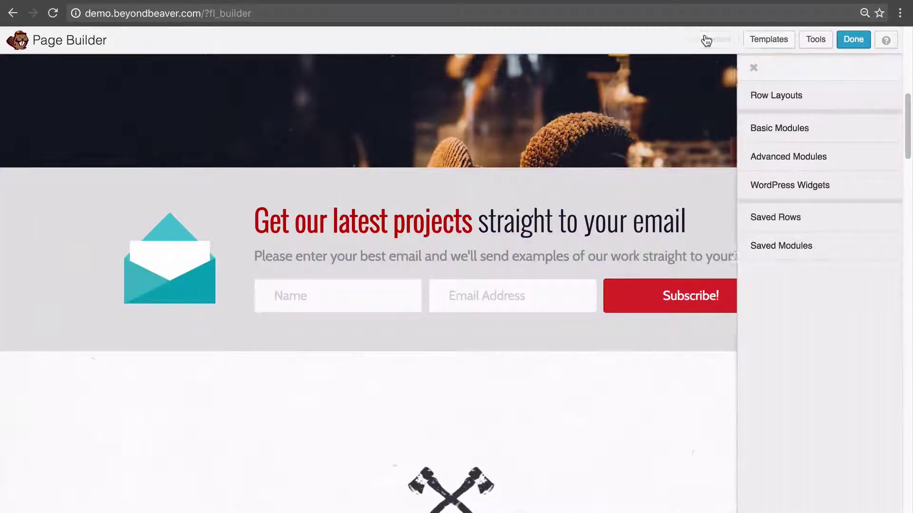
left_click(822, 214)
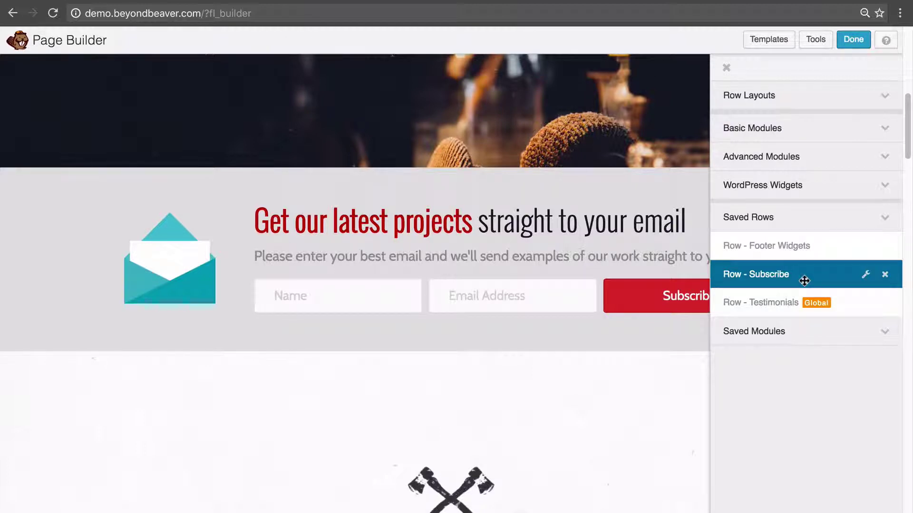
left_click_drag(804, 281, 408, 275)
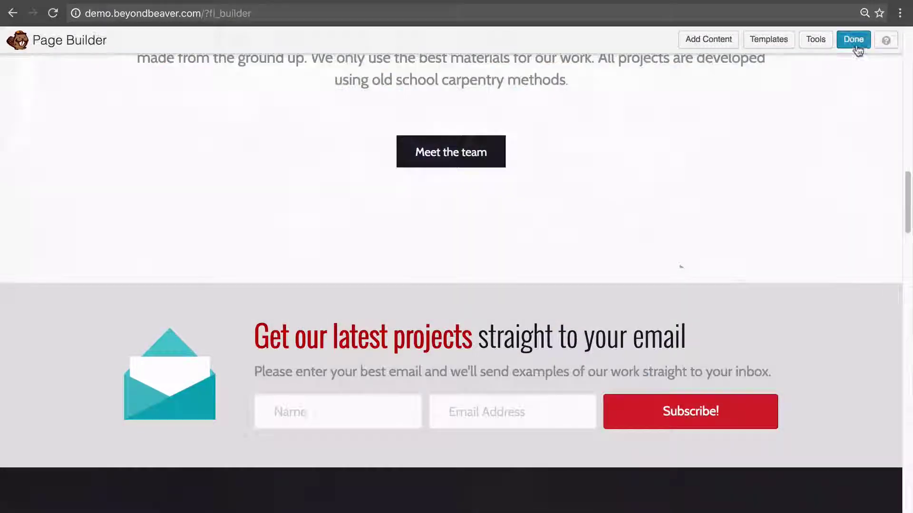
left_click(853, 40)
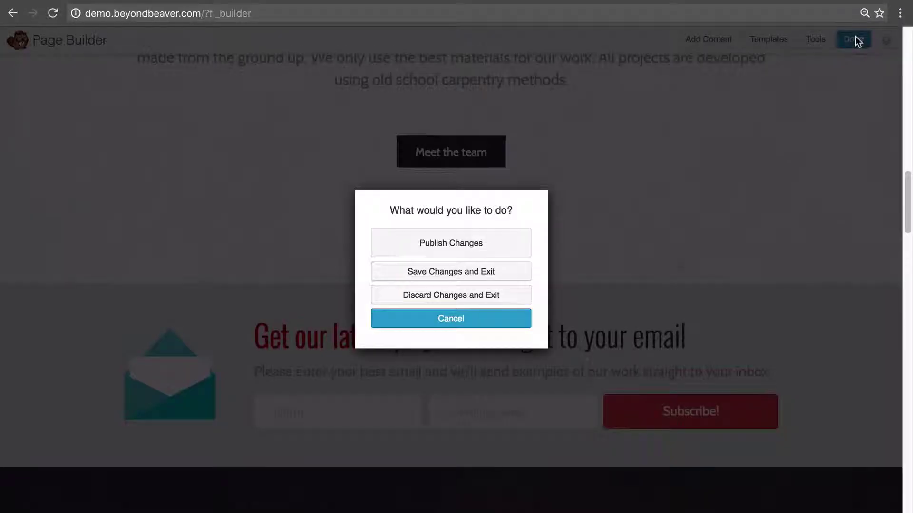
left_click(452, 243)
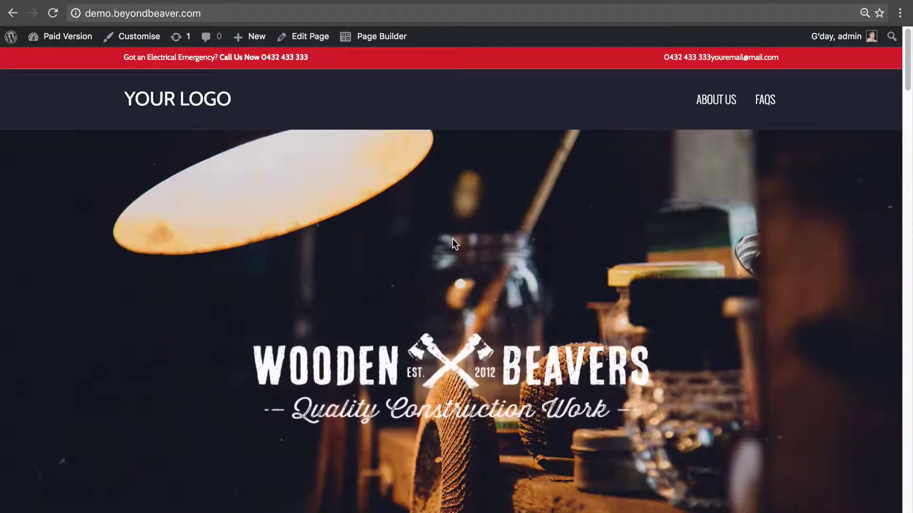
Go to the site's FAQs page and open it for editing in Page Builder.
left_click(765, 107)
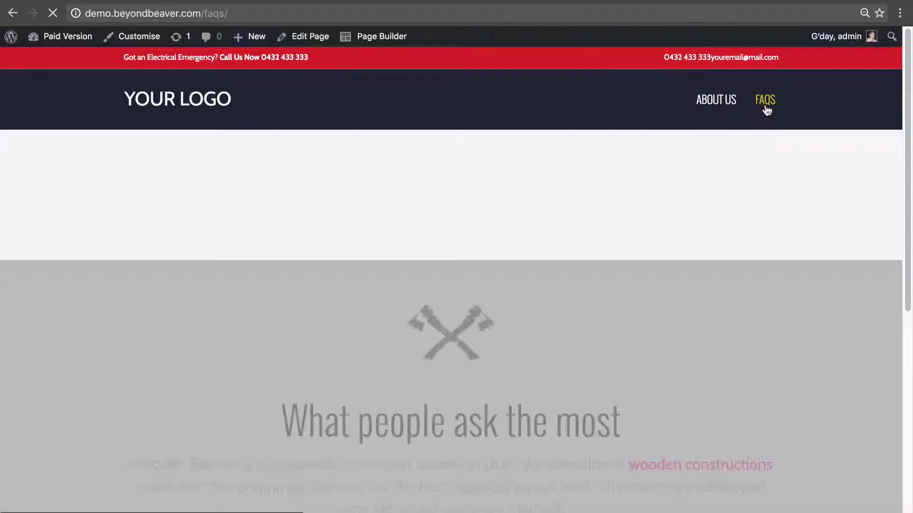
scroll(745, 153, "down", 8)
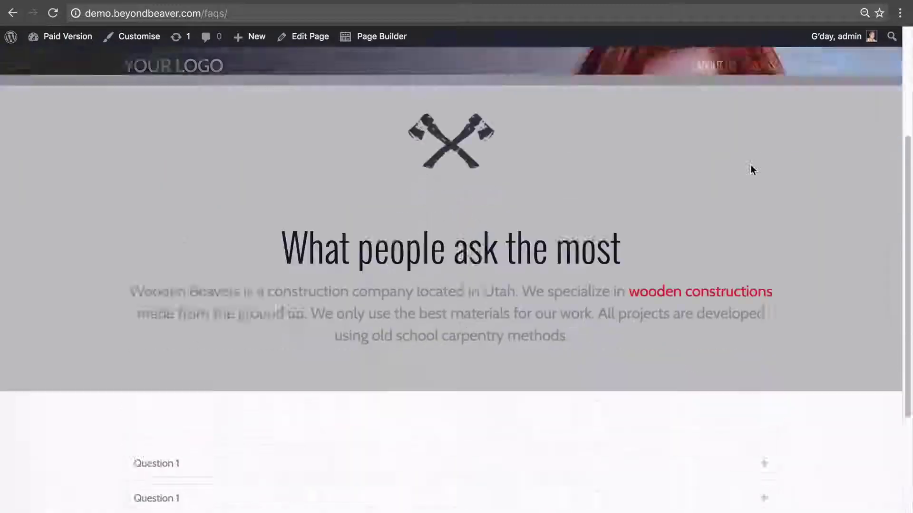
scroll(750, 173, "up", 8)
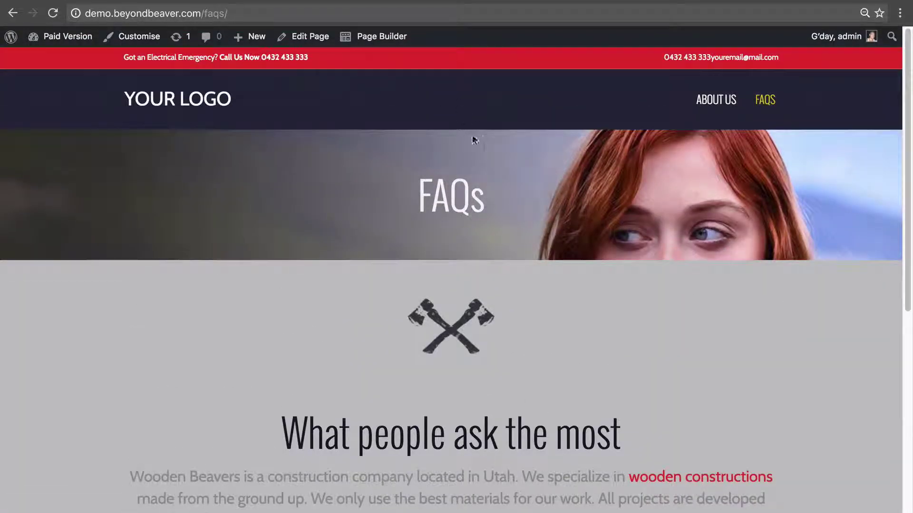
left_click(379, 42)
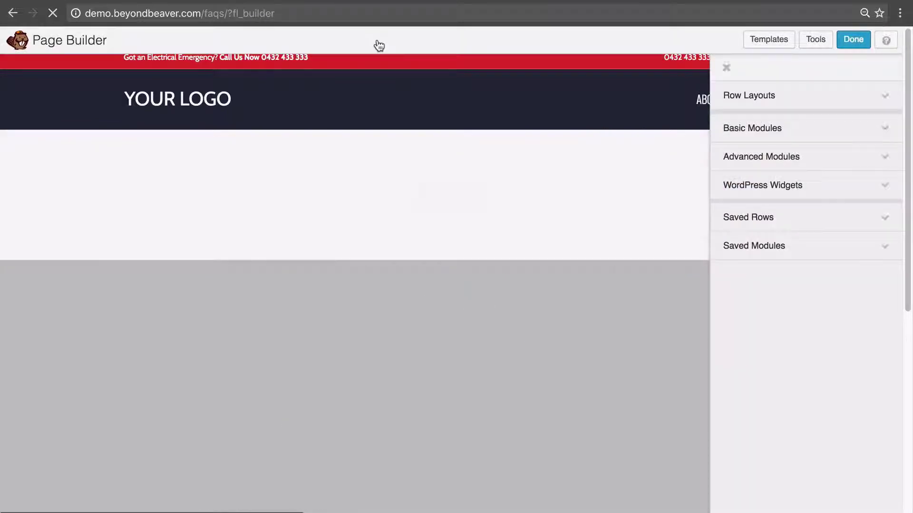
Insert the saved row "Row - Subscribe" below the question list on the FAQs page and publish the changes.
scroll(381, 145, "down", 8)
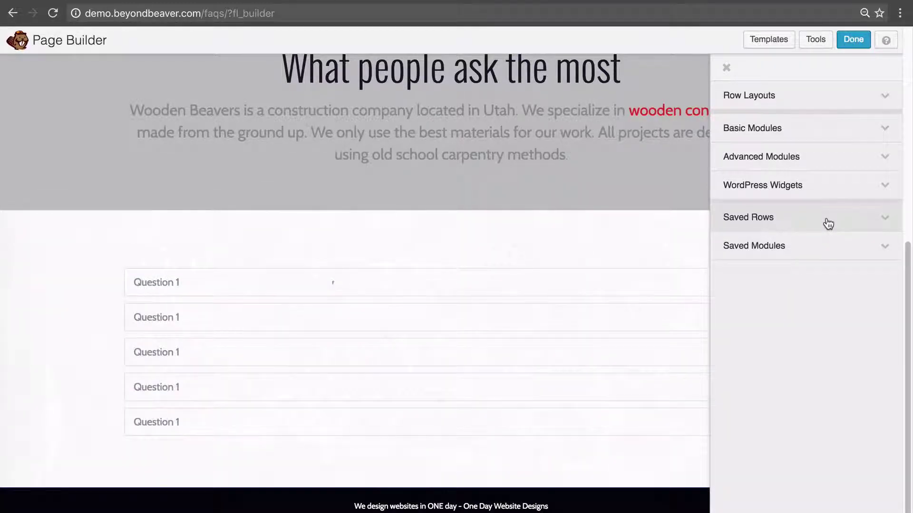
left_click(828, 223)
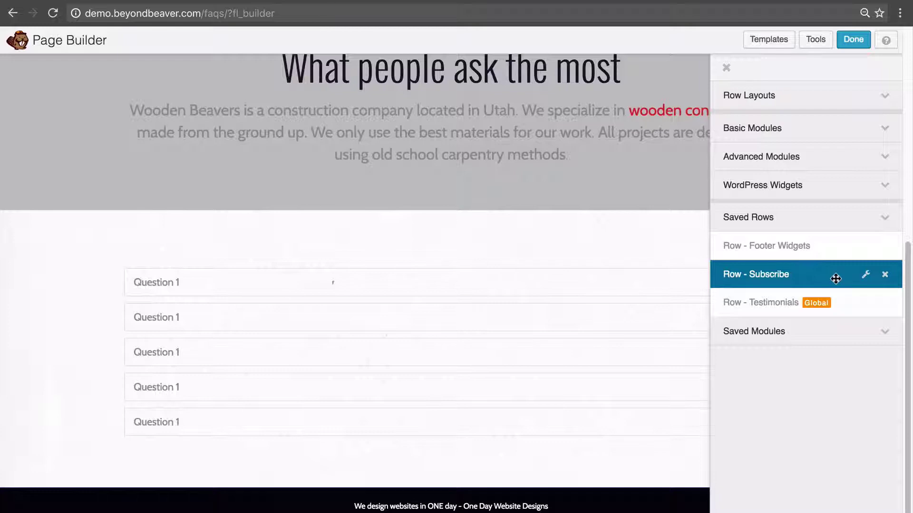
left_click_drag(835, 278, 521, 484)
scroll(518, 475, "down", 4)
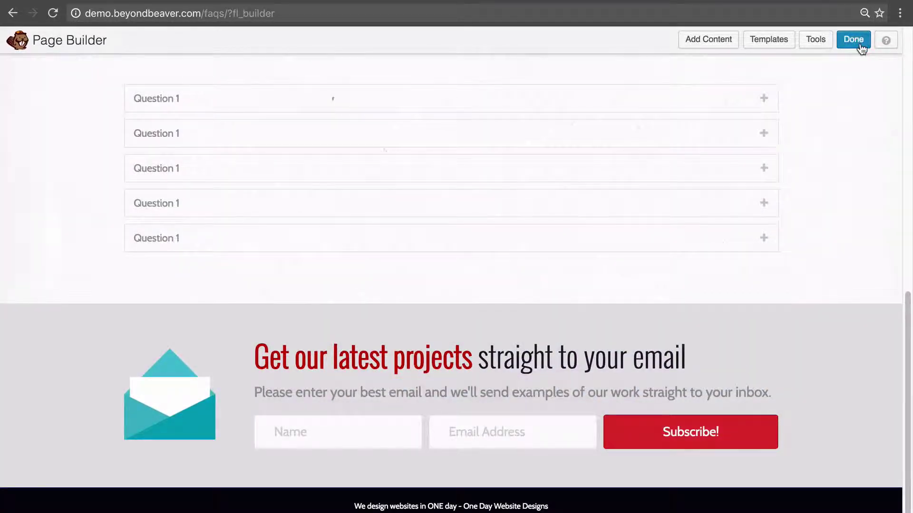
left_click(856, 41)
left_click(504, 247)
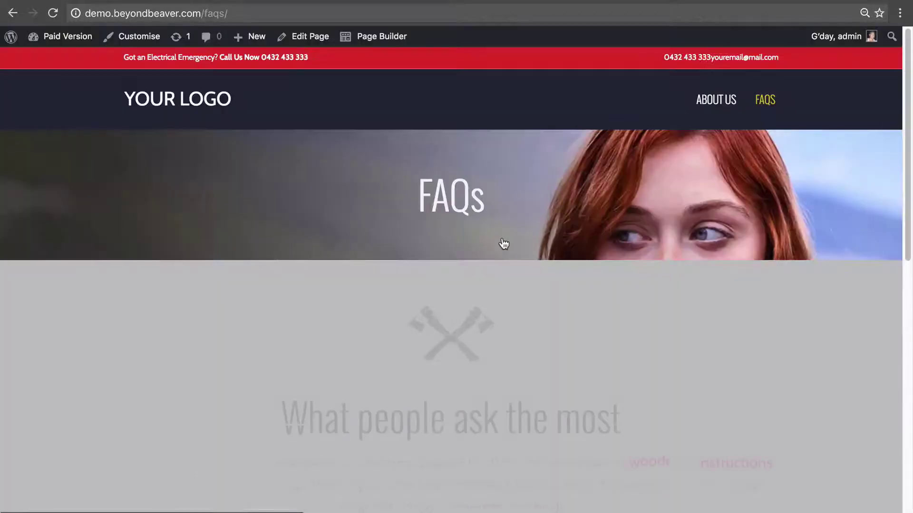
Reopen the FAQs page in Page Builder and list the saved rows.
scroll(504, 243, "down", 10)
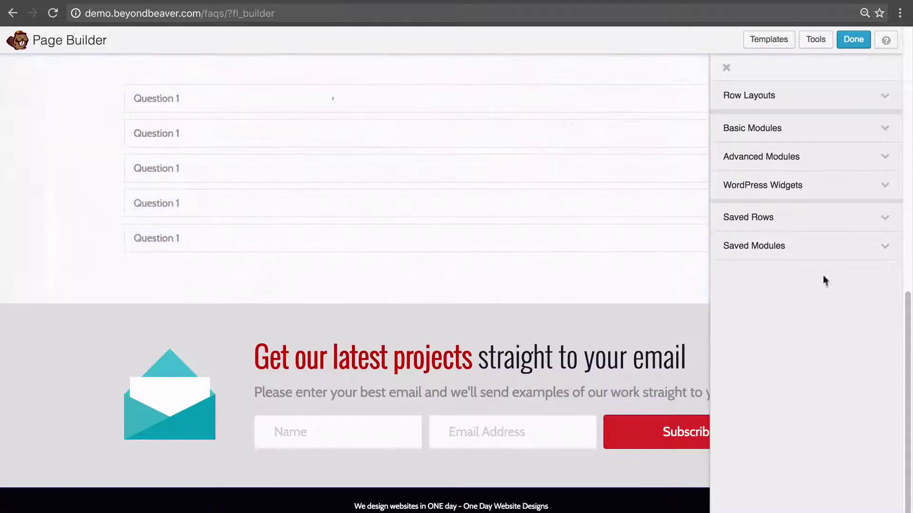
left_click(818, 221)
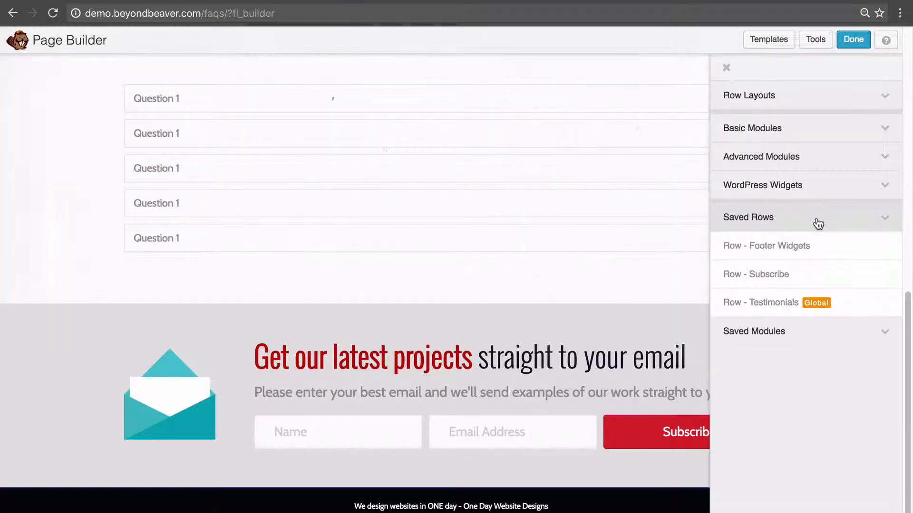
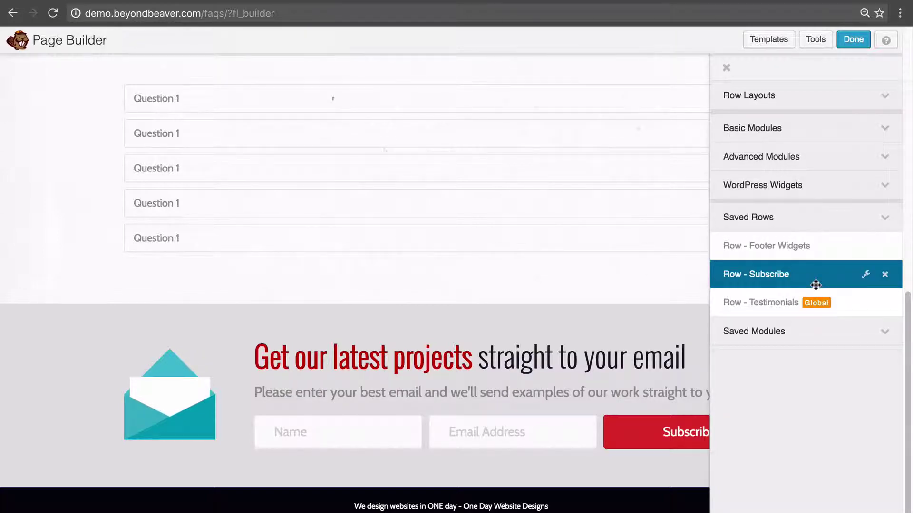
Look through the layouts under Your Templates and their edit options, then close the list without applying one.
left_click(766, 47)
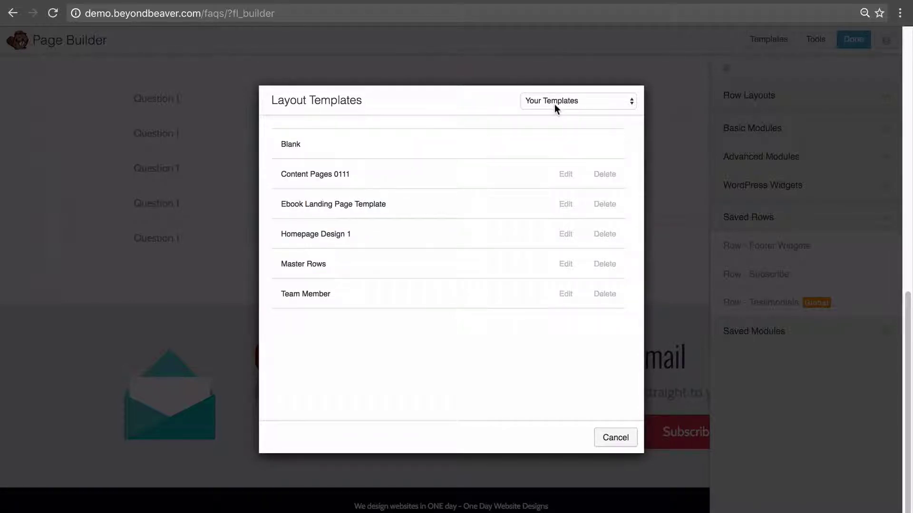
left_click(566, 175)
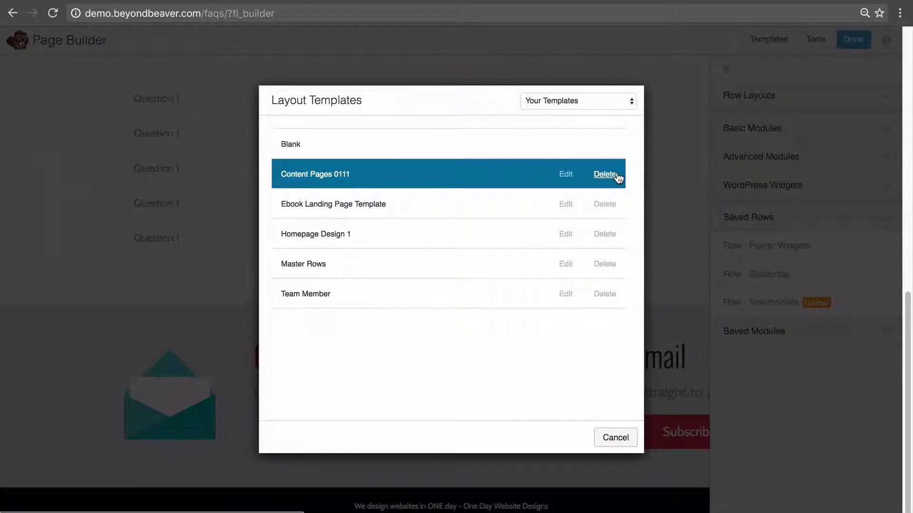
left_click(613, 438)
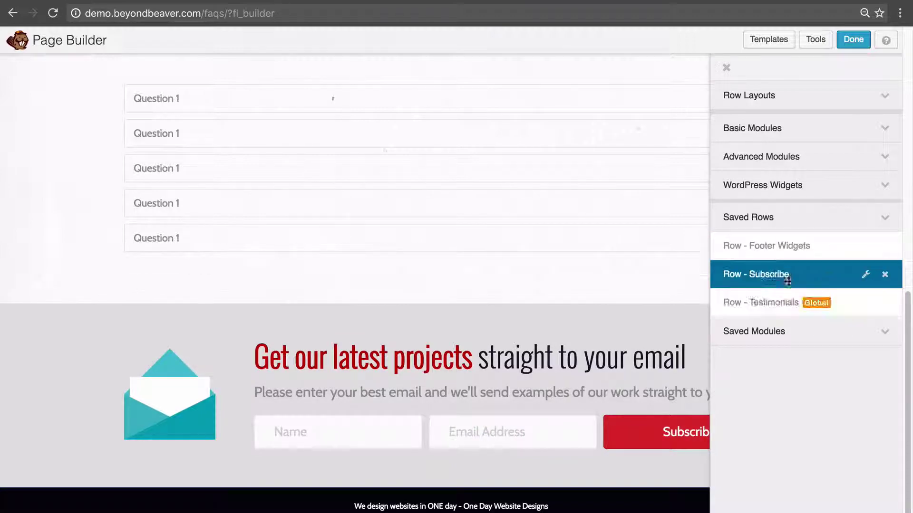
Open the saved row "Row - Subscribe" for editing and change its highlighted heading text to "Get our best projects".
left_click(866, 276)
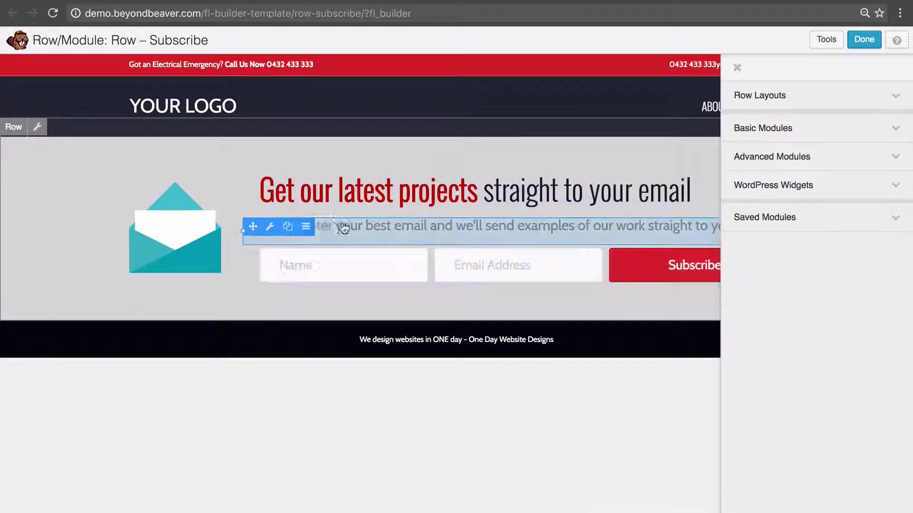
left_click(381, 201)
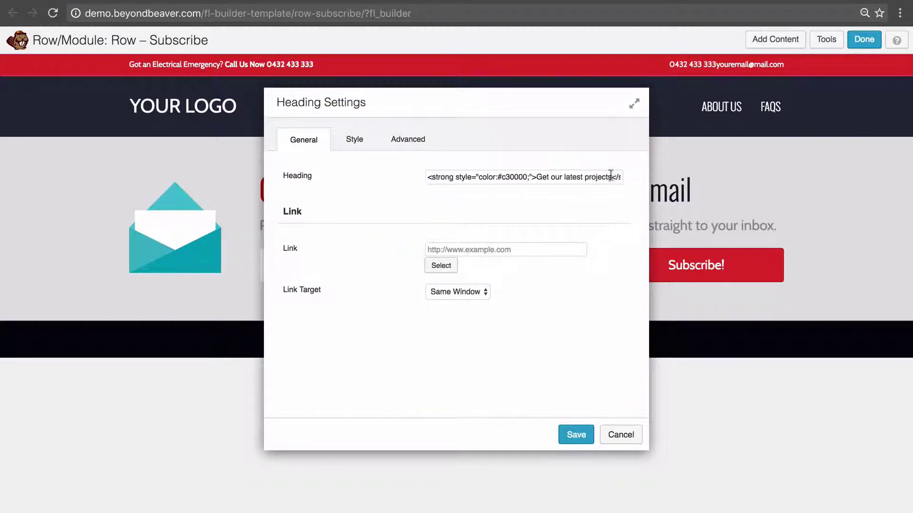
left_click_drag(611, 176, 539, 181)
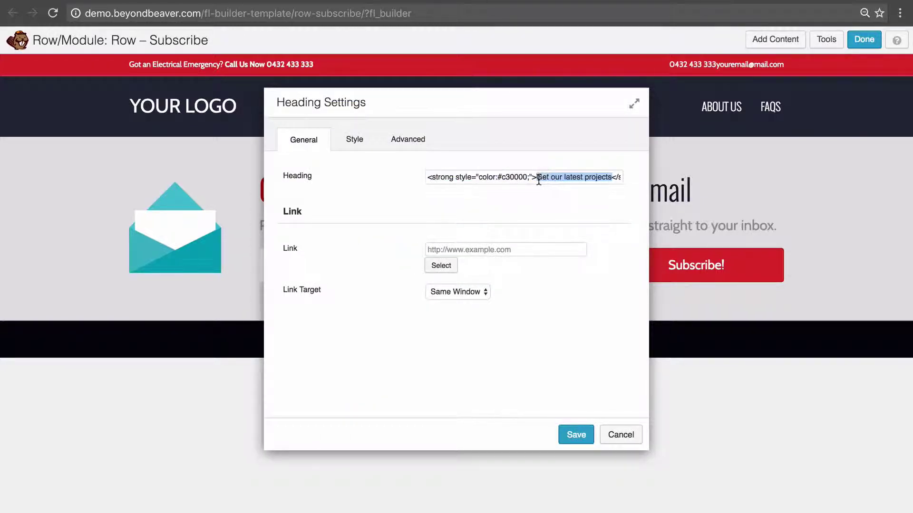
key("BackSpace")
type("Get our best projec")
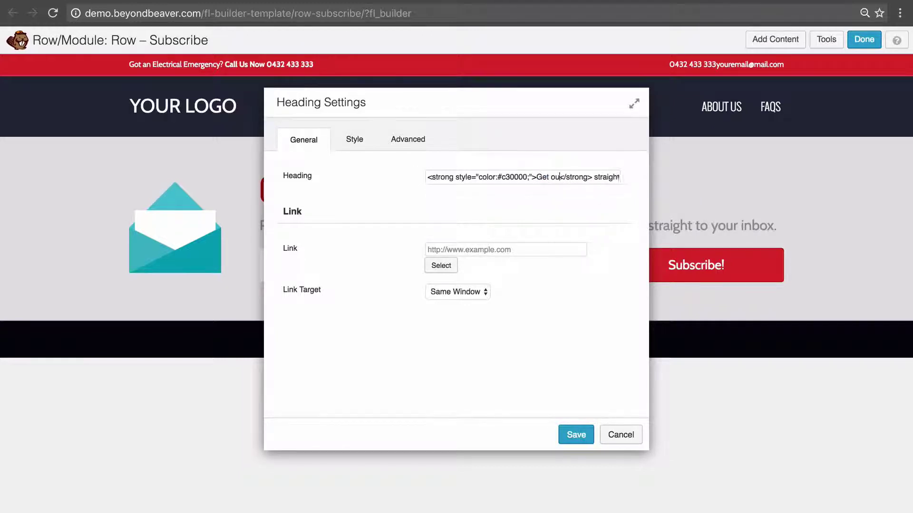
type("ts")
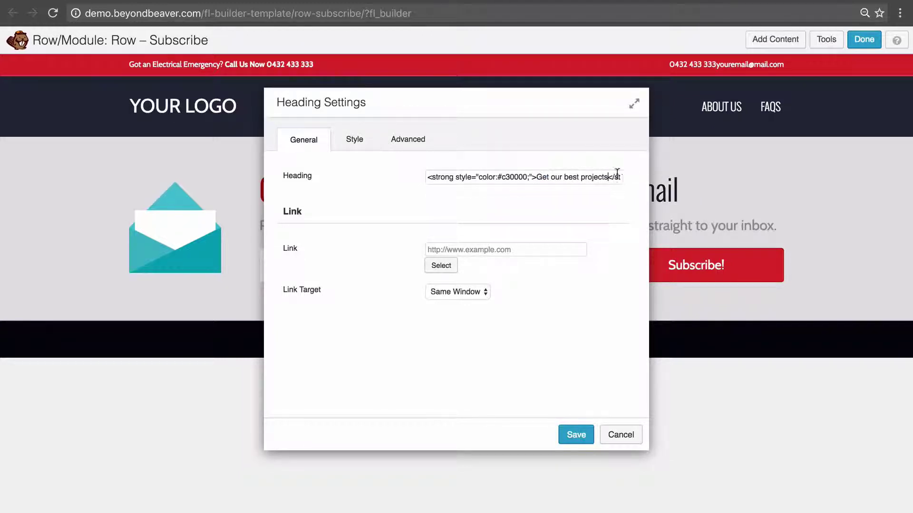
left_click(582, 431)
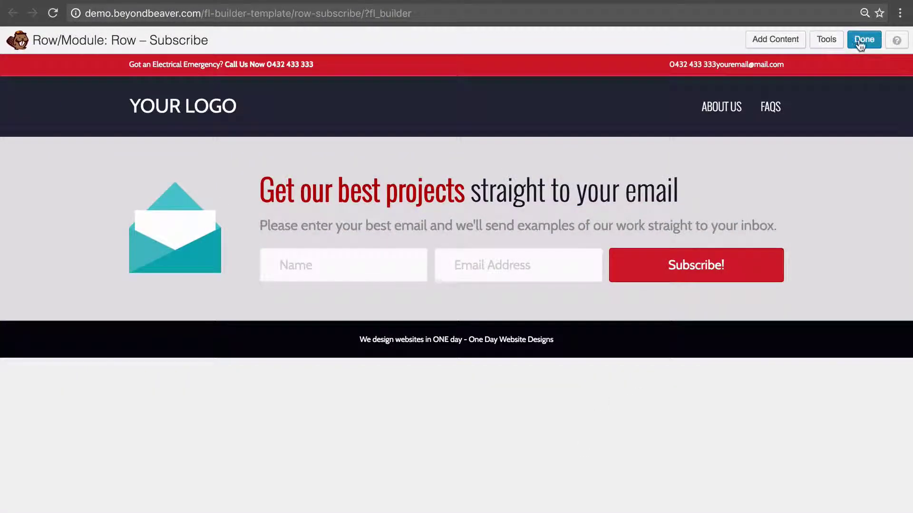
Publish the changes to the saved row and return to the saved rows in the FAQs page editor.
left_click(859, 40)
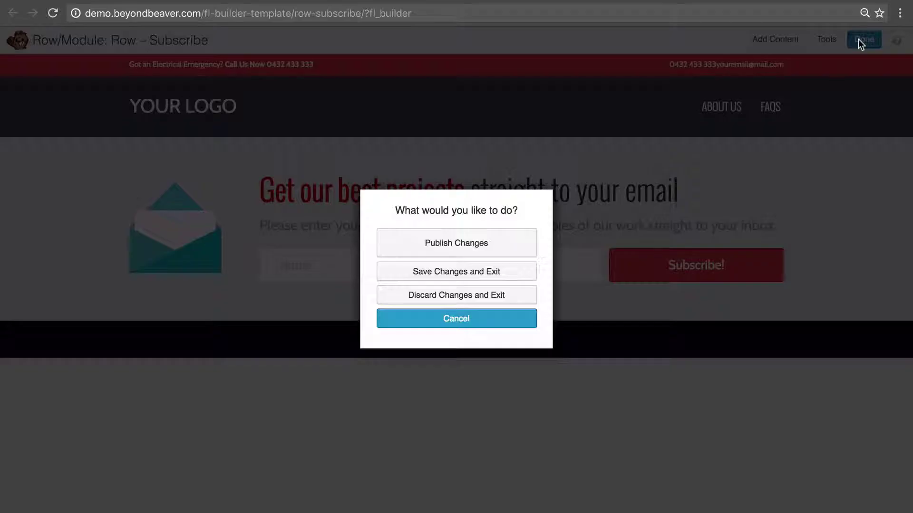
left_click(482, 243)
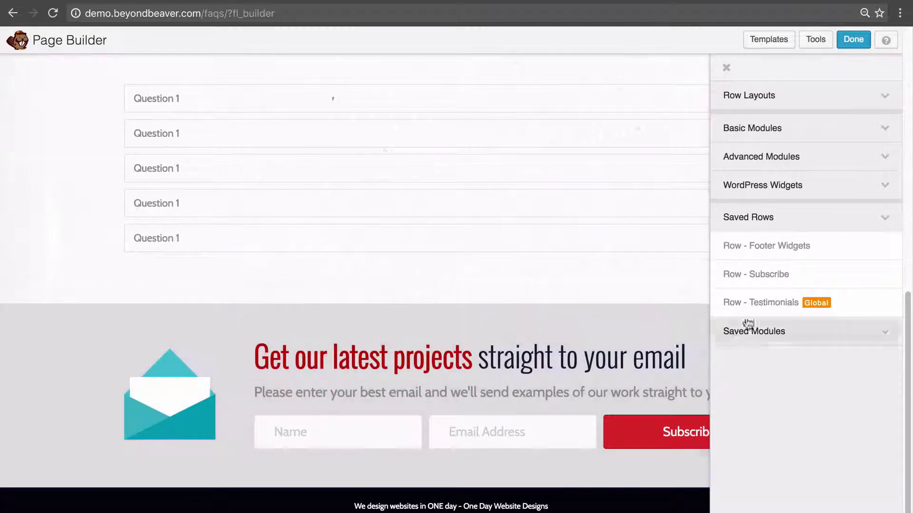
mouse_move(835, 275)
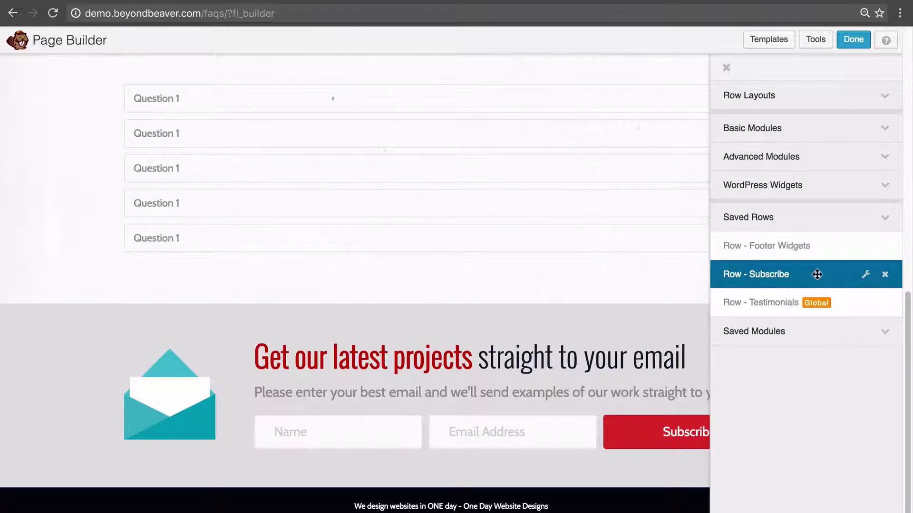
Place the saved row "Row - Subscribe" below the FAQ questions and delete the older "Get our latest projects" row beneath it.
left_click_drag(814, 274, 416, 319)
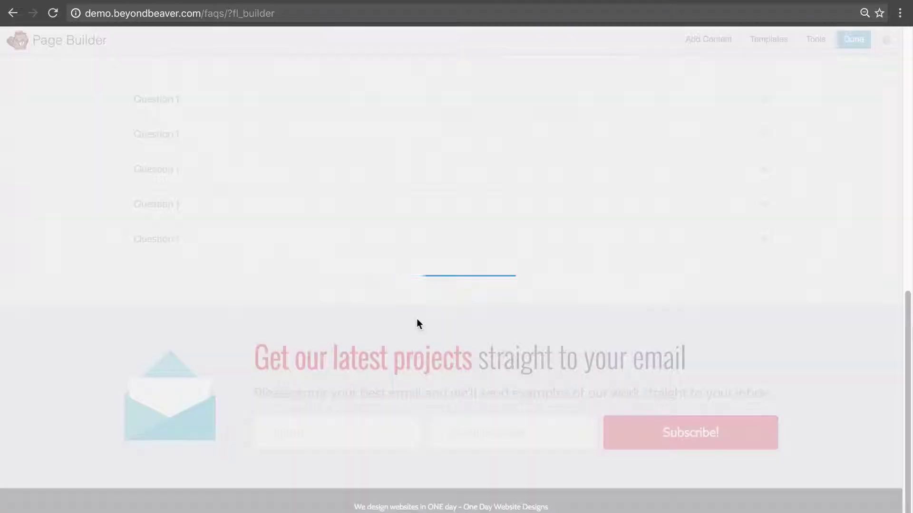
scroll(417, 321, "down", 3)
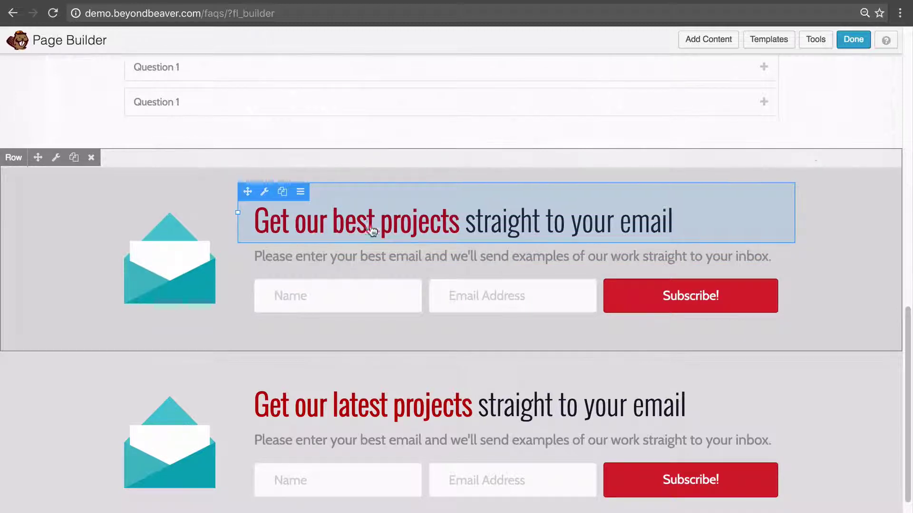
scroll(401, 230, "down", 1)
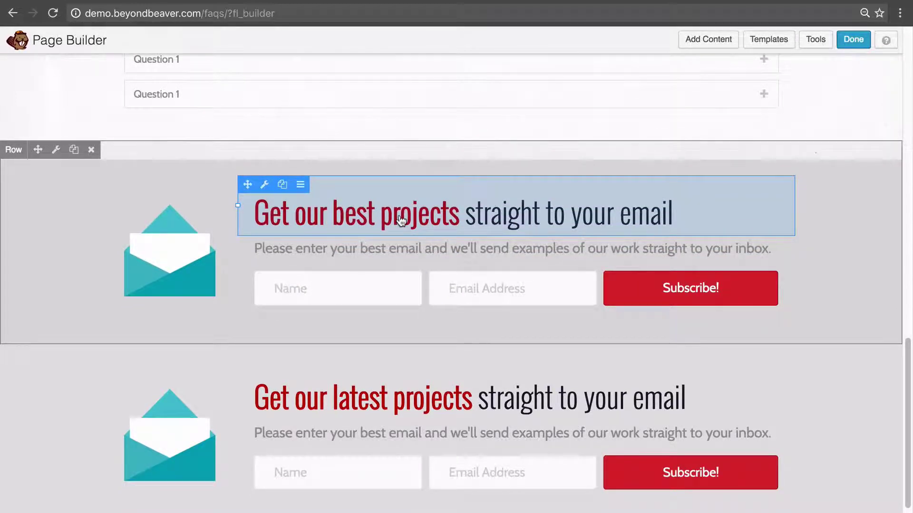
left_click(89, 337)
key("Return")
mouse_move(90, 337)
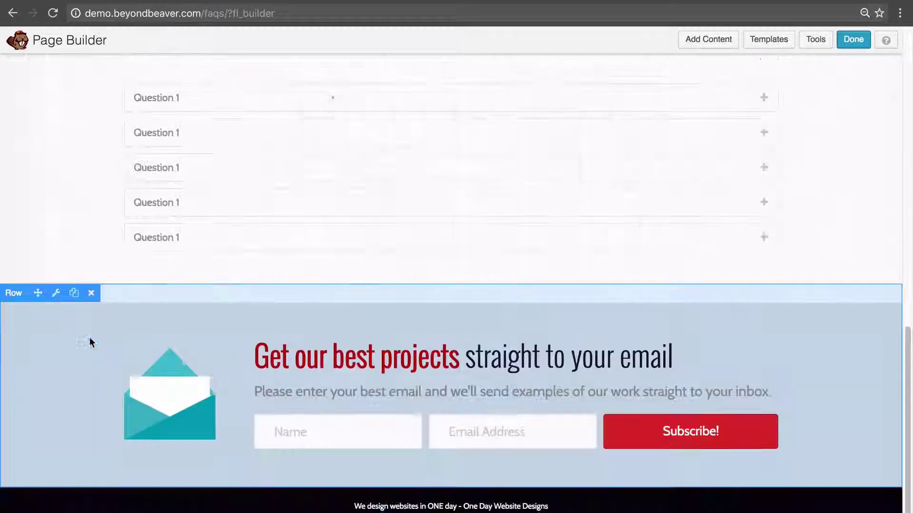
Delete the subscribe row below the FAQ questions and place the saved row "Row - Subscribe" there again.
left_click(91, 293)
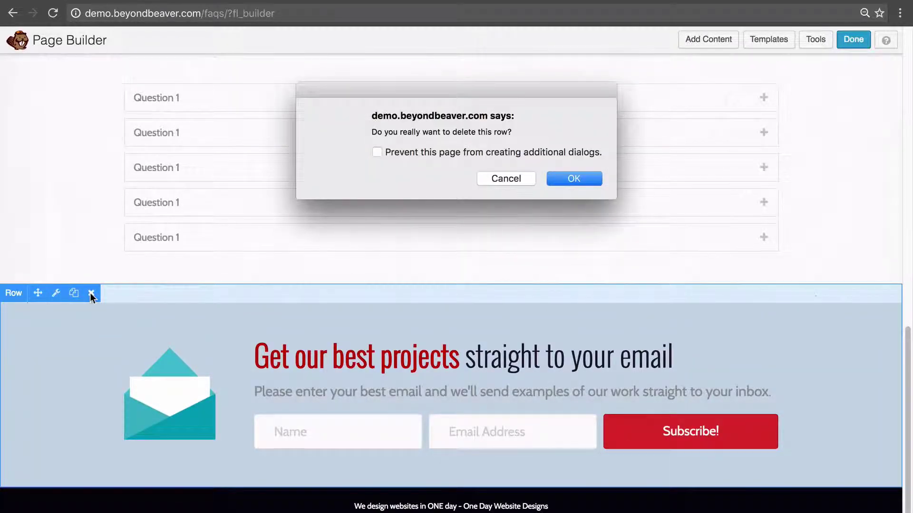
key("Return")
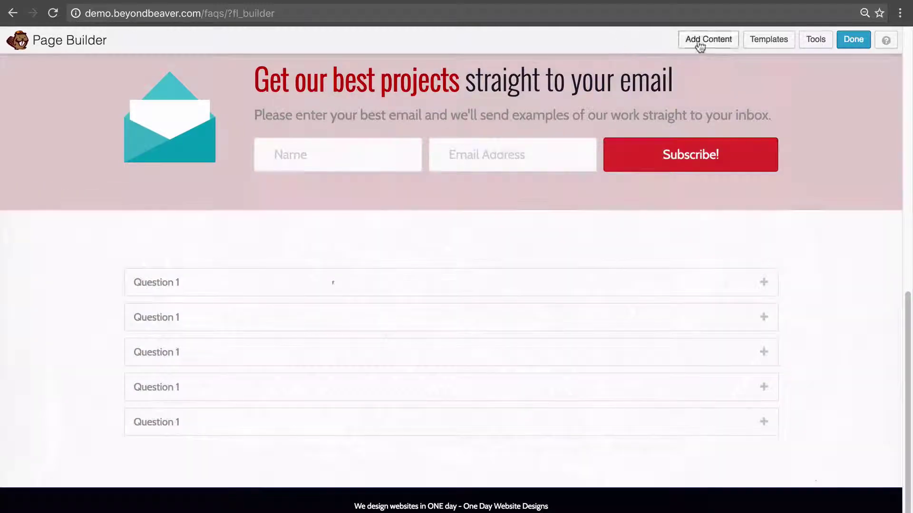
left_click(706, 40)
left_click_drag(791, 272, 370, 478)
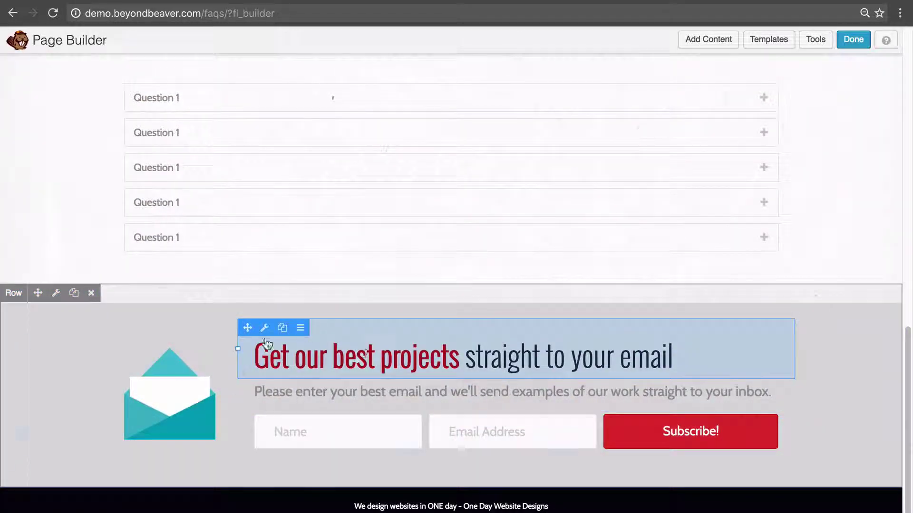
Set the background colour of the subscribe row below the questions to a light pink and save the row settings.
left_click(54, 294)
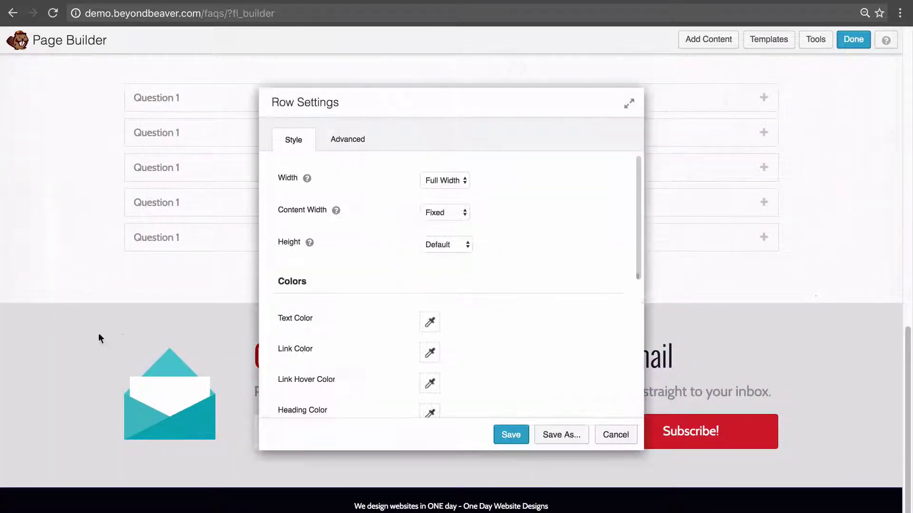
scroll(421, 298, "down", 5)
left_click(429, 328)
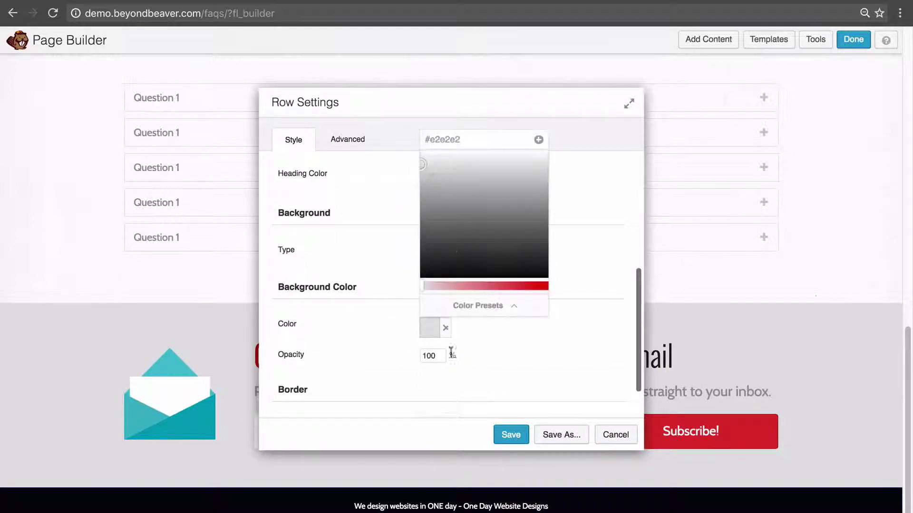
left_click_drag(422, 286, 435, 285)
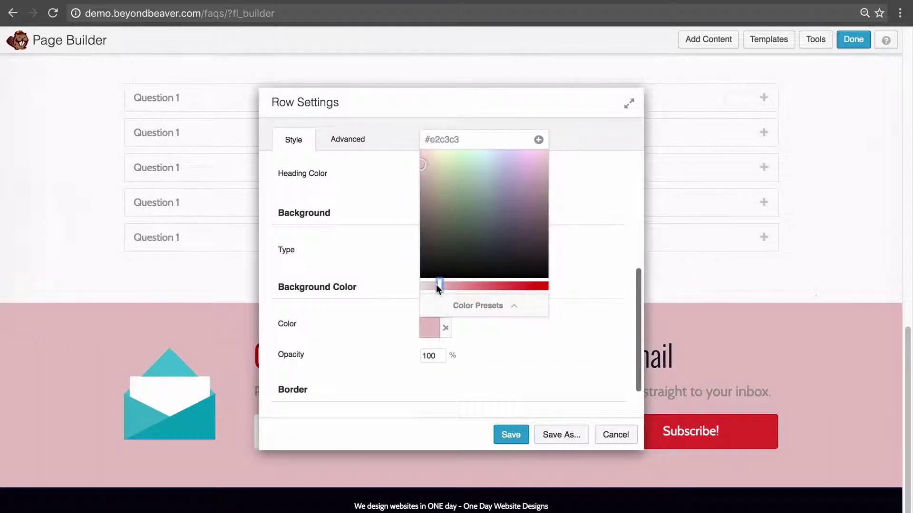
left_click(546, 359)
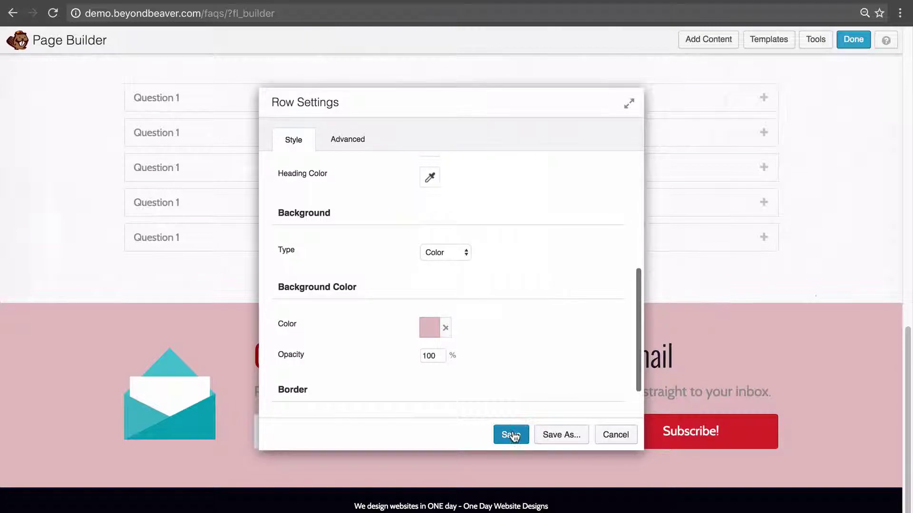
left_click(511, 435)
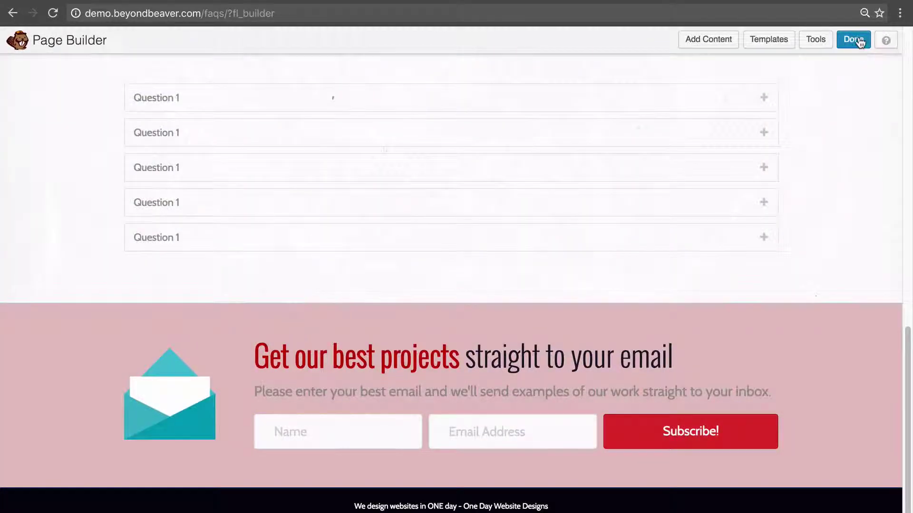
Publish the changes to the FAQs page and review the published page.
left_click(860, 42)
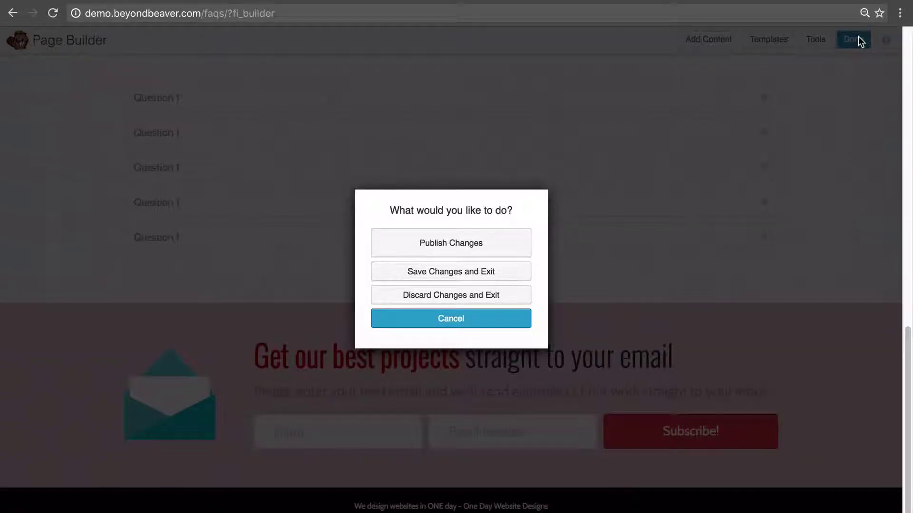
left_click(457, 247)
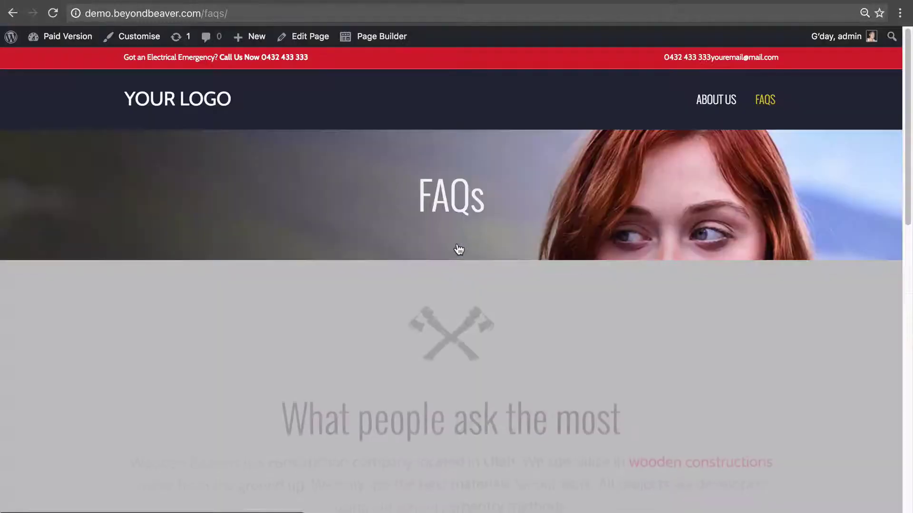
scroll(455, 254, "down", 6)
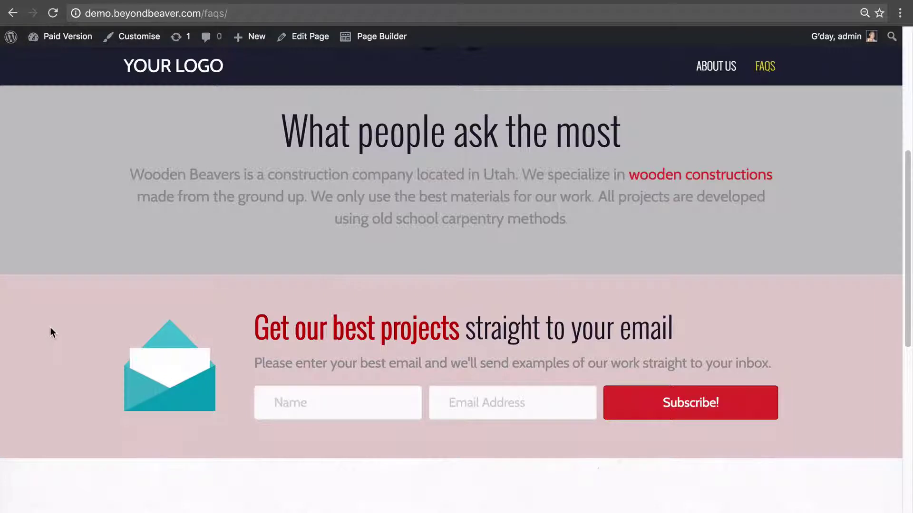
Open the homepage and check its subscribe row against the edited saved version.
left_click(203, 73)
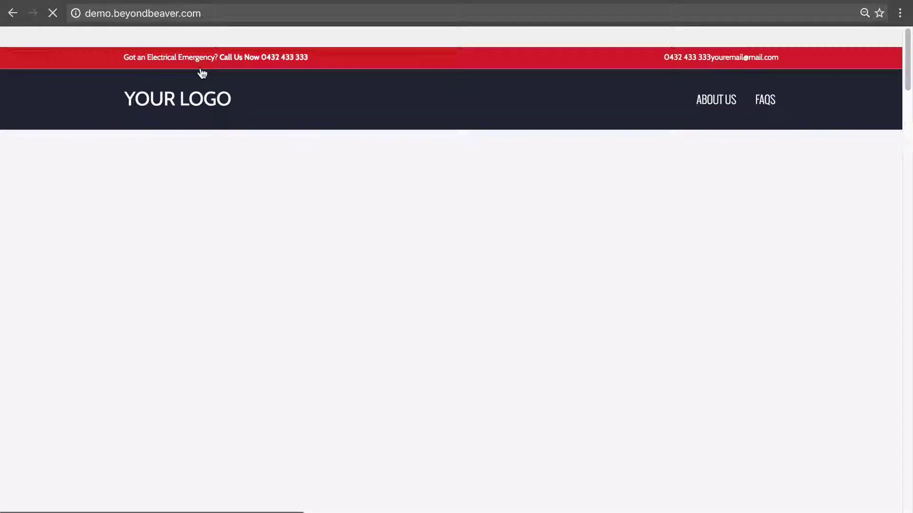
scroll(148, 305, "down", 6)
scroll(149, 307, "down", 1)
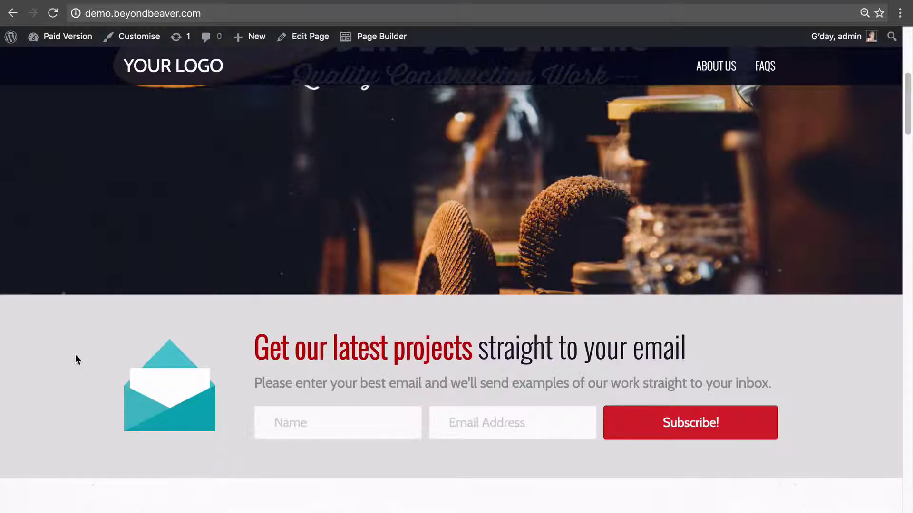
Place the saved row "Row - Footer Widgets" at the end of the homepage, below the "Latest Project" row.
left_click_drag(906, 102, 910, 468)
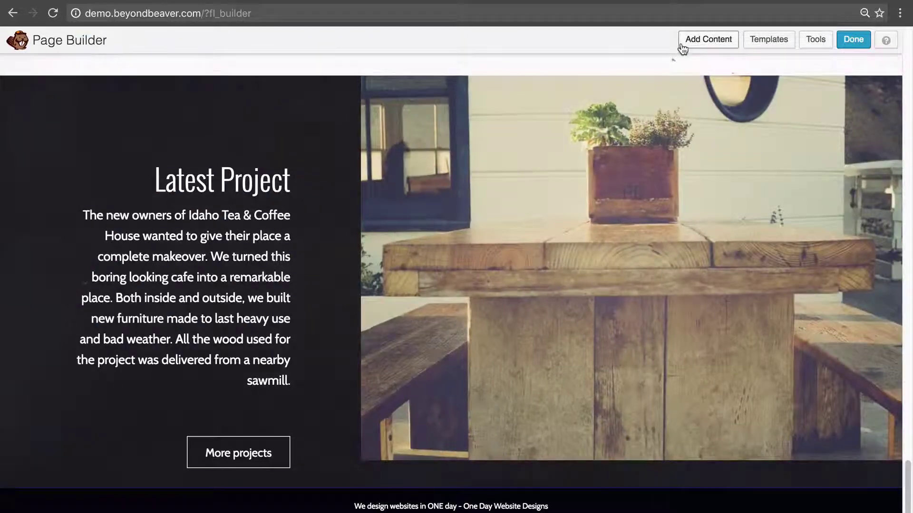
left_click(682, 43)
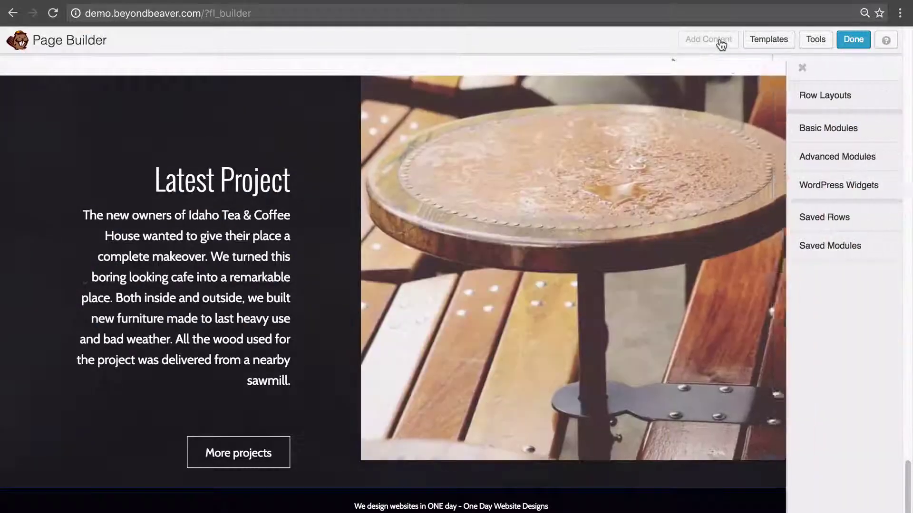
left_click(806, 217)
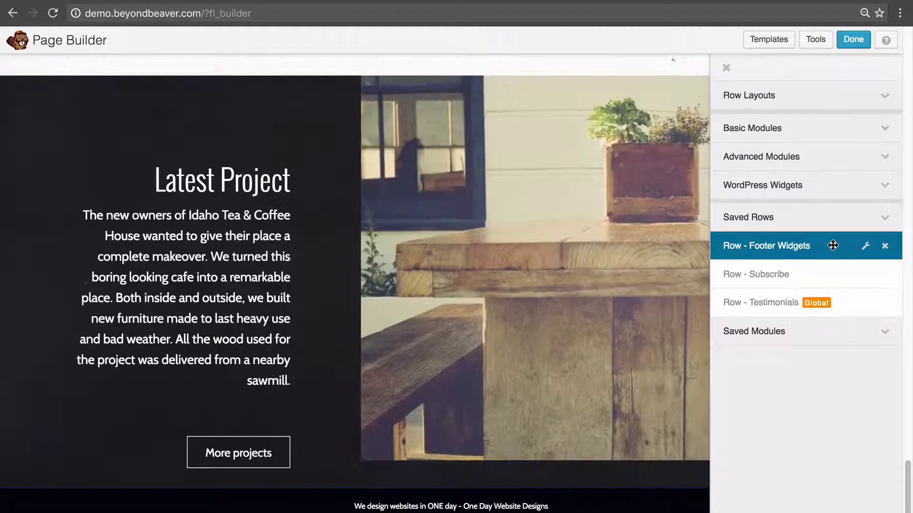
left_click_drag(833, 245, 568, 472)
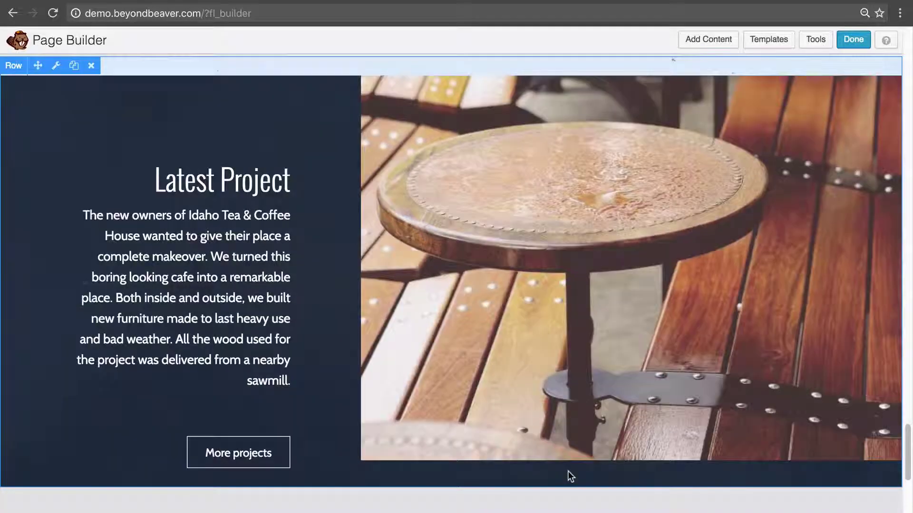
scroll(568, 472, "down", 7)
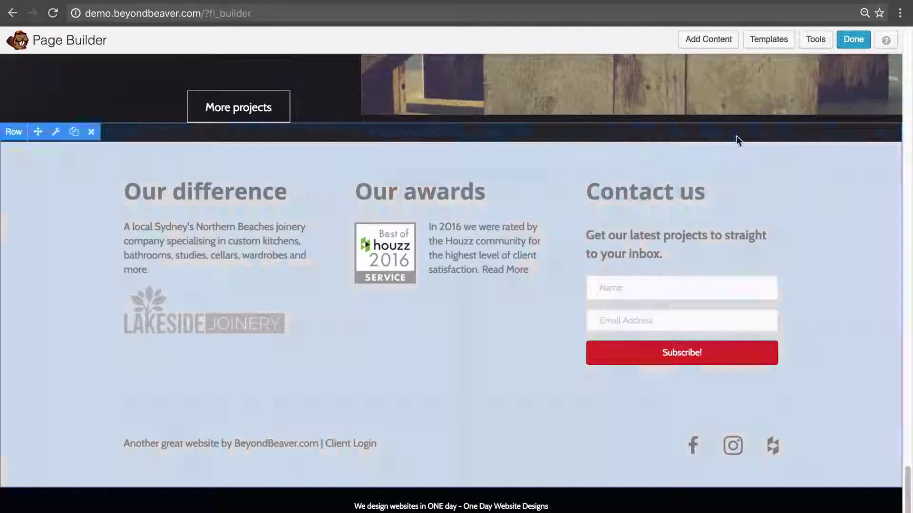
Publish the homepage changes and check the footer widgets row at the end of the published page.
left_click(851, 41)
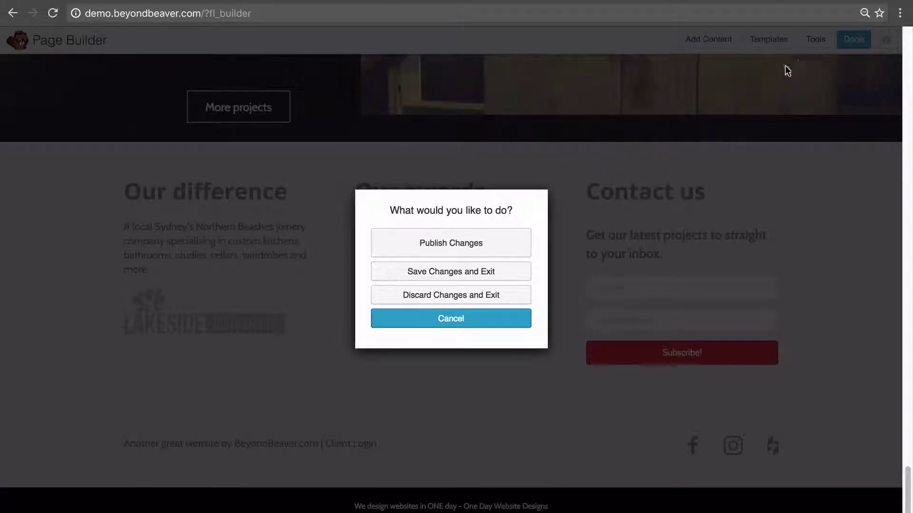
left_click(464, 235)
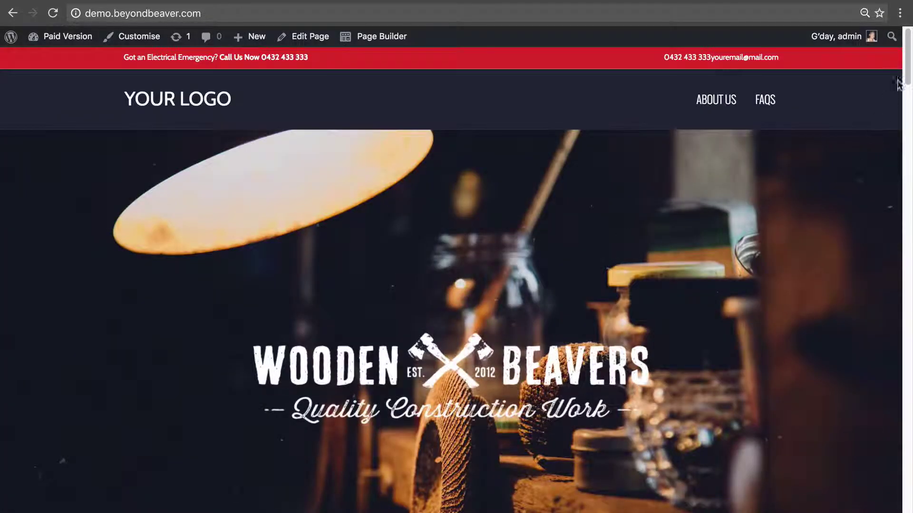
left_click_drag(907, 81, 907, 511)
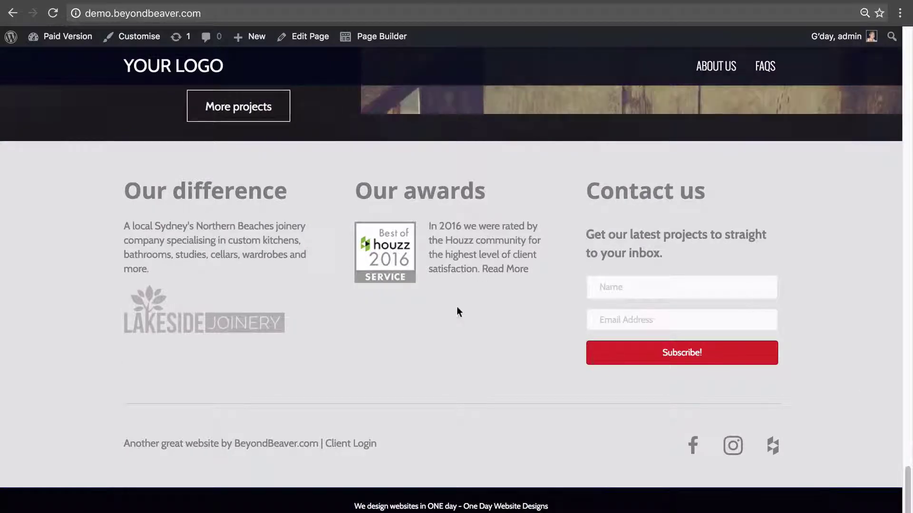
Open the About Us page in Page Builder and place the saved row "Row - Footer Widgets" below its text row.
left_click(715, 74)
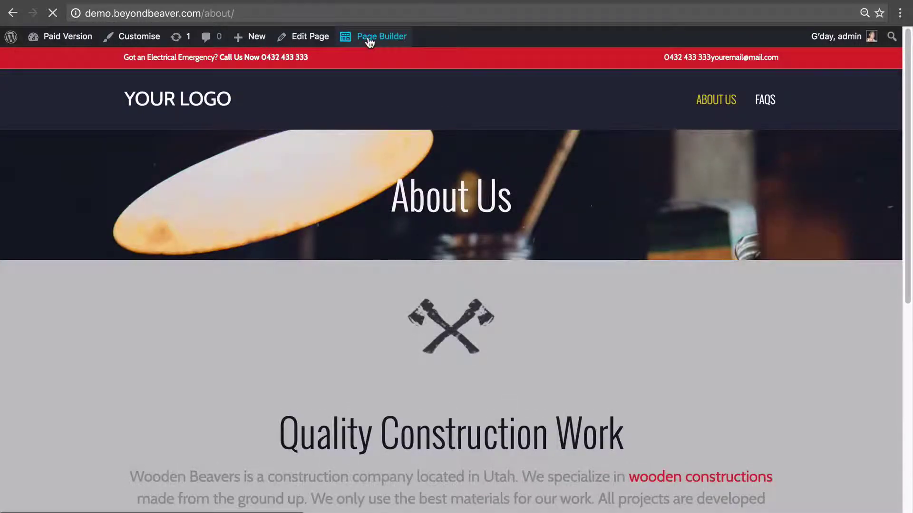
left_click(369, 40)
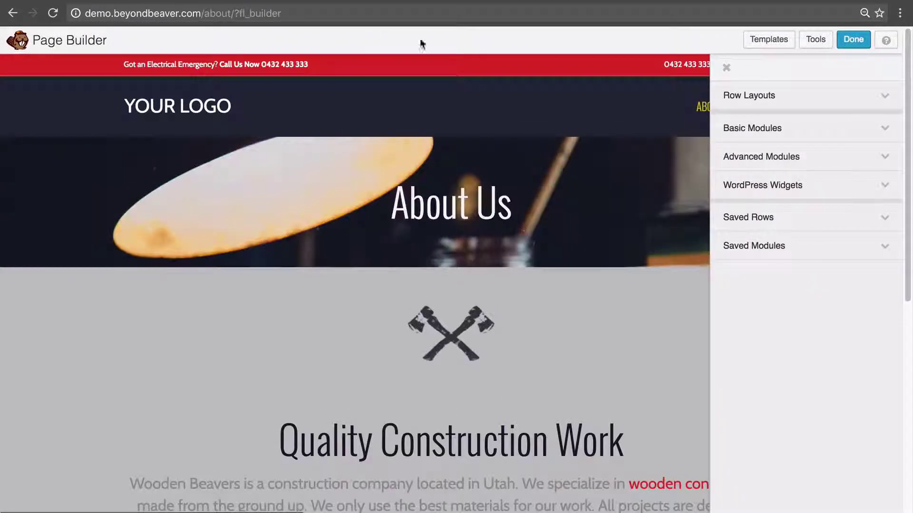
left_click_drag(909, 52, 910, 340)
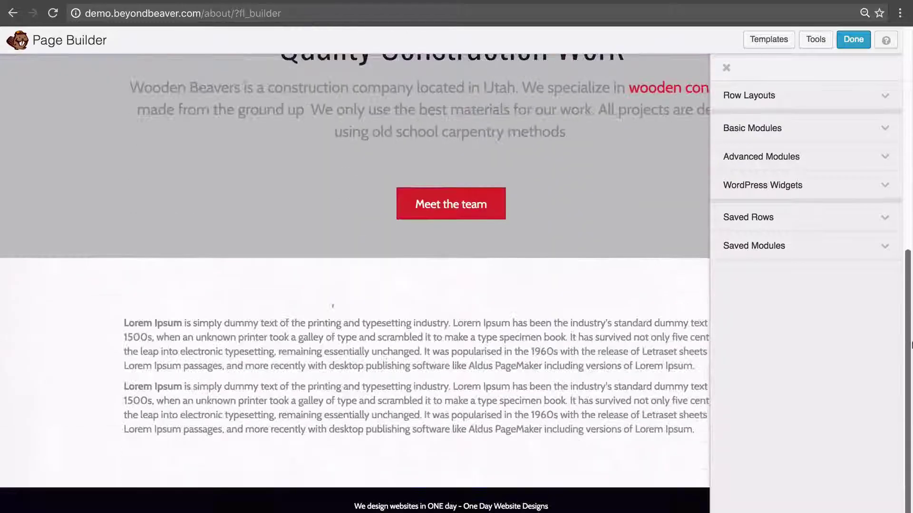
left_click(803, 223)
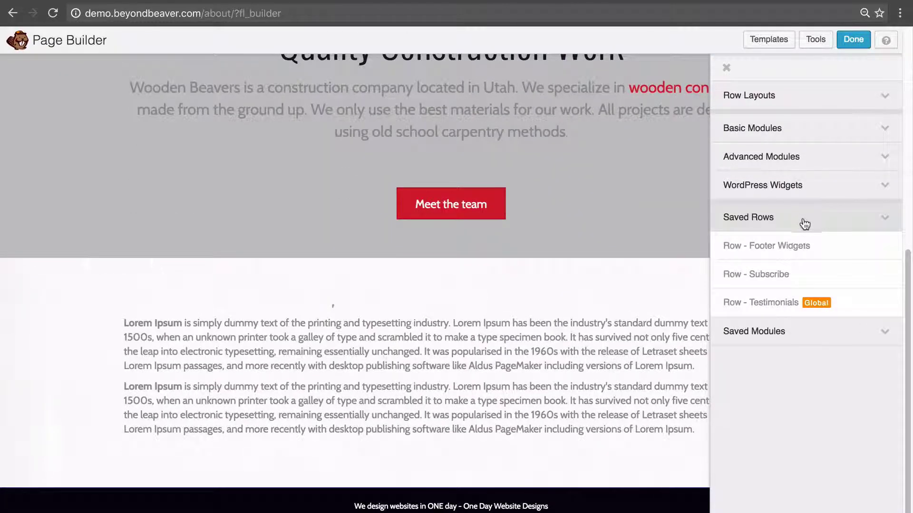
left_click_drag(836, 246, 368, 480)
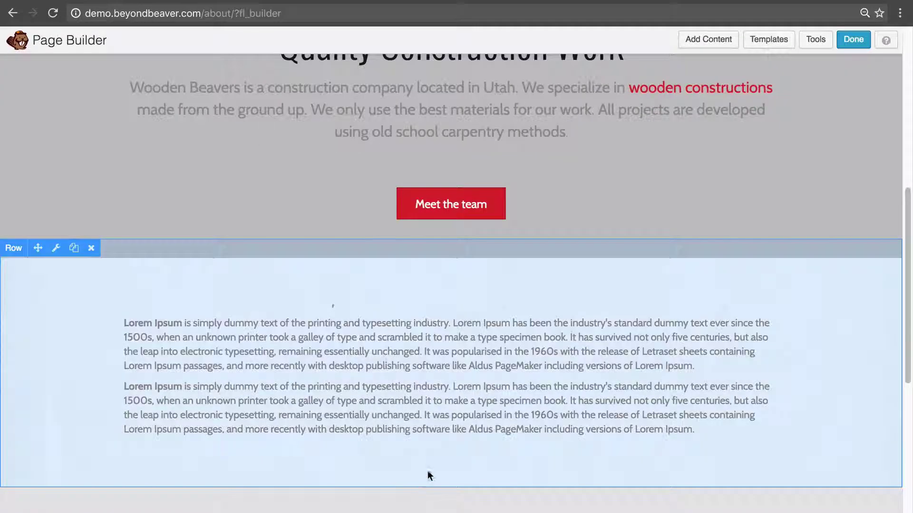
scroll(417, 474, "down", 7)
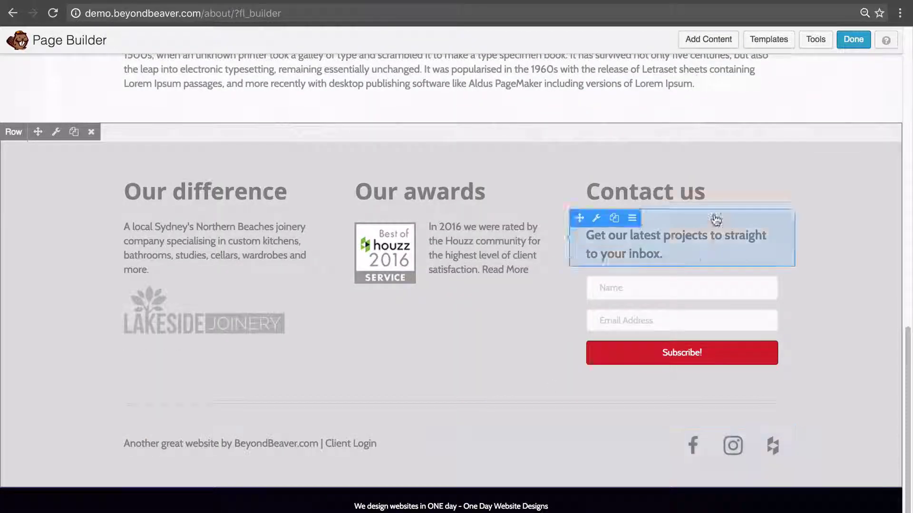
Publish the changes to the About Us page and review the end of the published page.
left_click(853, 39)
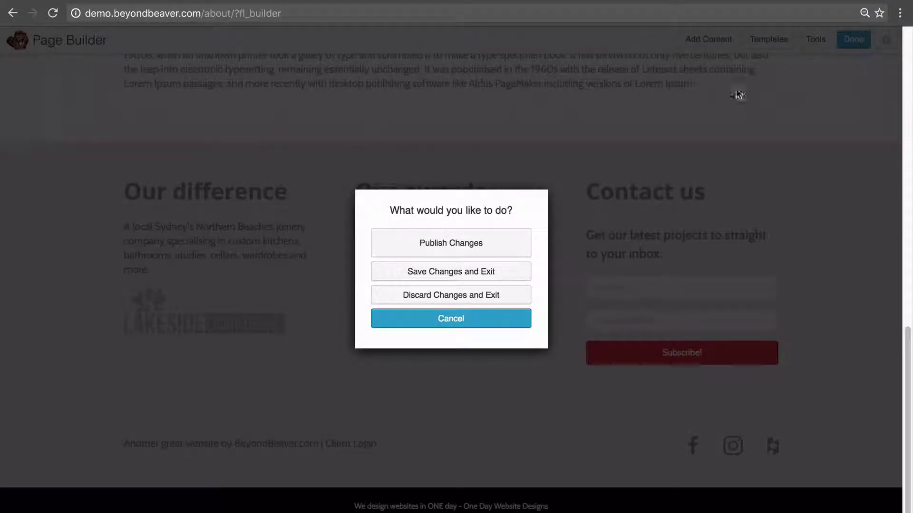
left_click(462, 244)
scroll(488, 280, "down", 15)
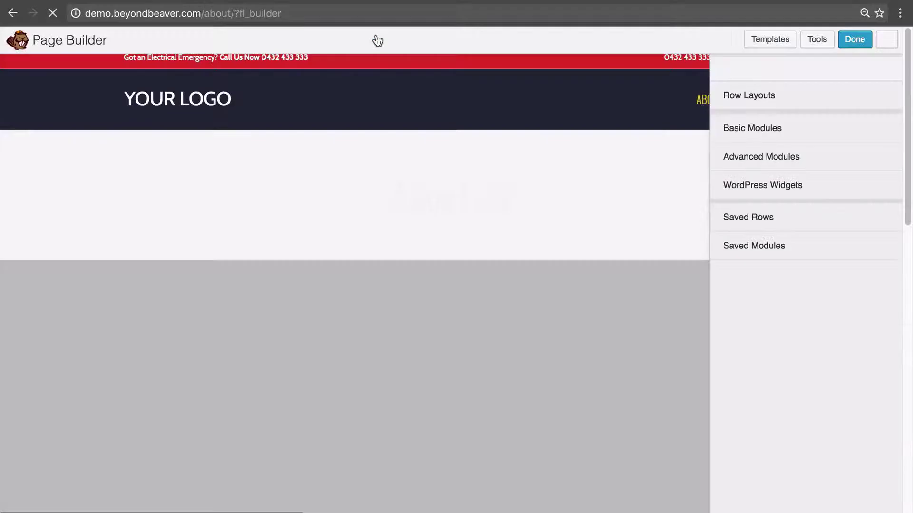
Change the "Our difference" heading in the About Us page's footer widgets row to "Our mission" and save it.
scroll(387, 136, "down", 15)
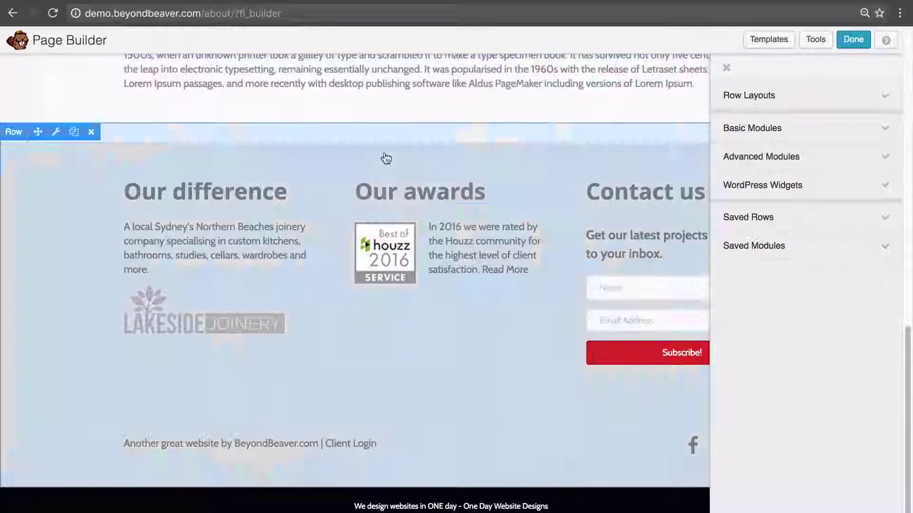
left_click(201, 188)
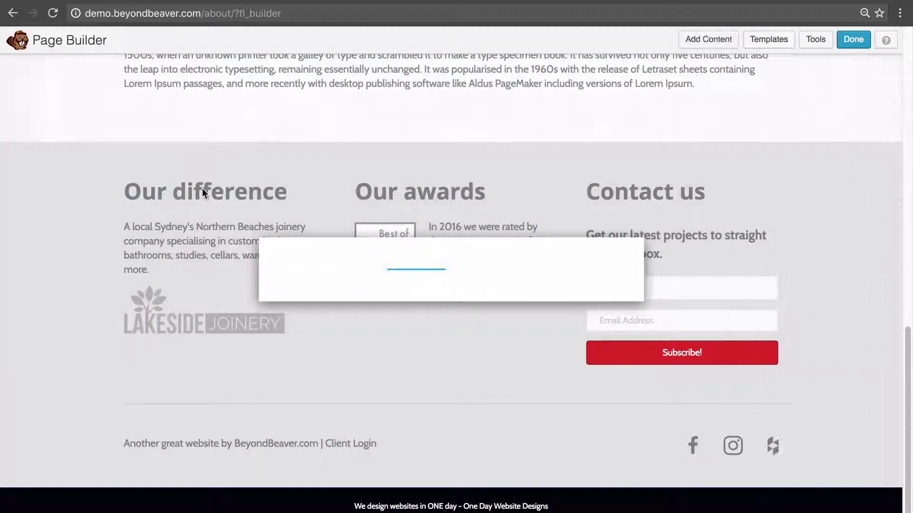
double_click(448, 176)
type("mission")
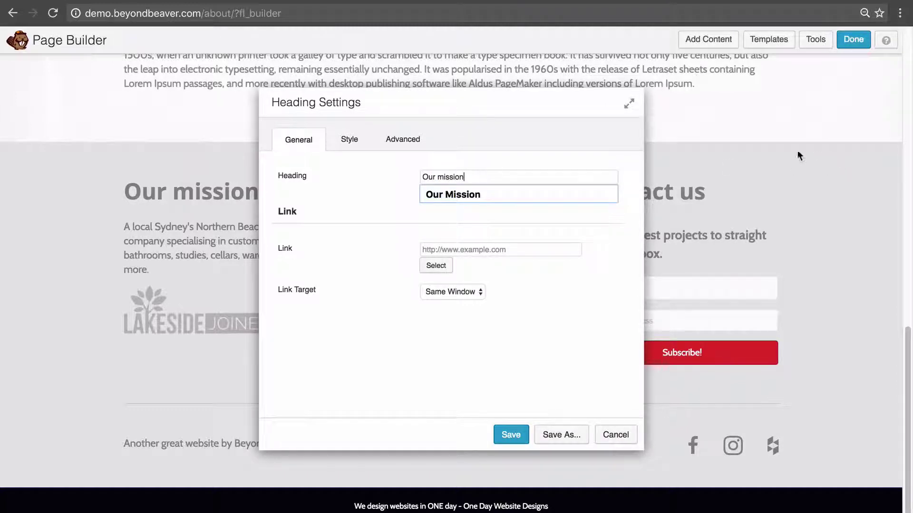
left_click(508, 440)
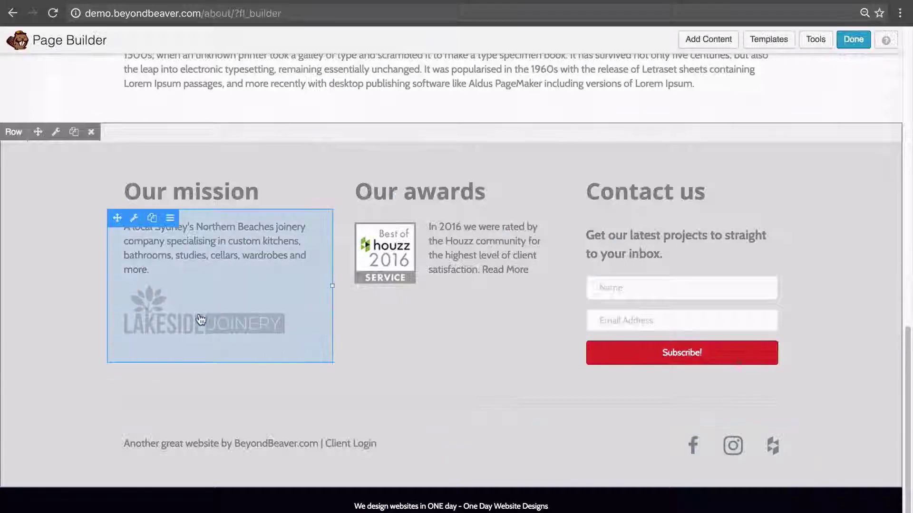
Delete the Lakeside Joinery logo from the text module below the "Our mission" heading and save the module.
left_click(201, 319)
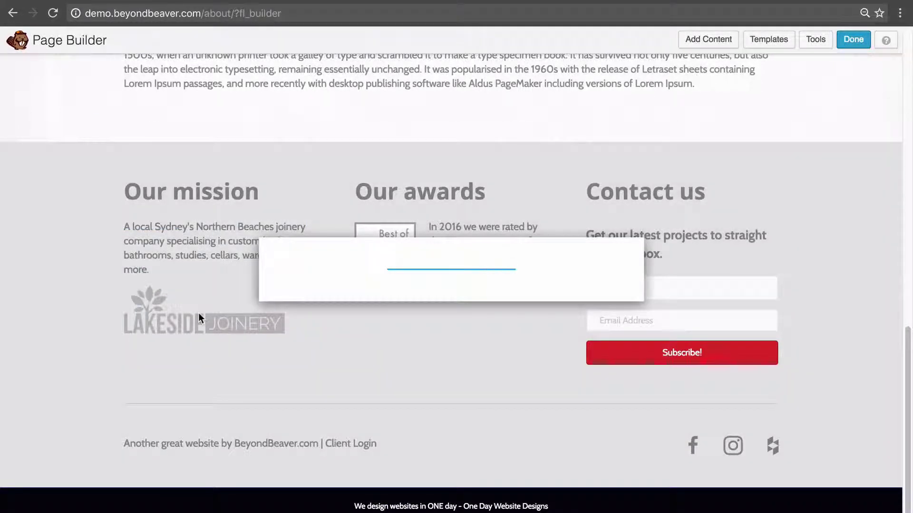
left_click(373, 315)
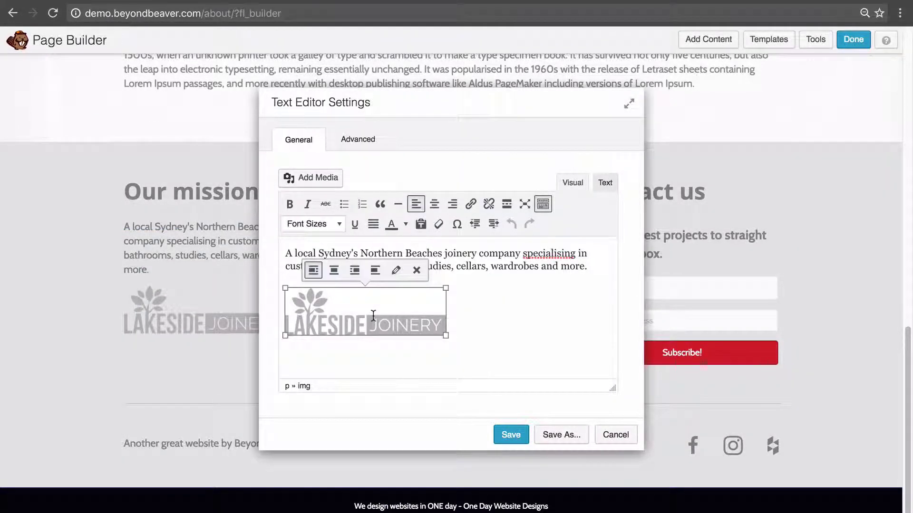
key("Delete")
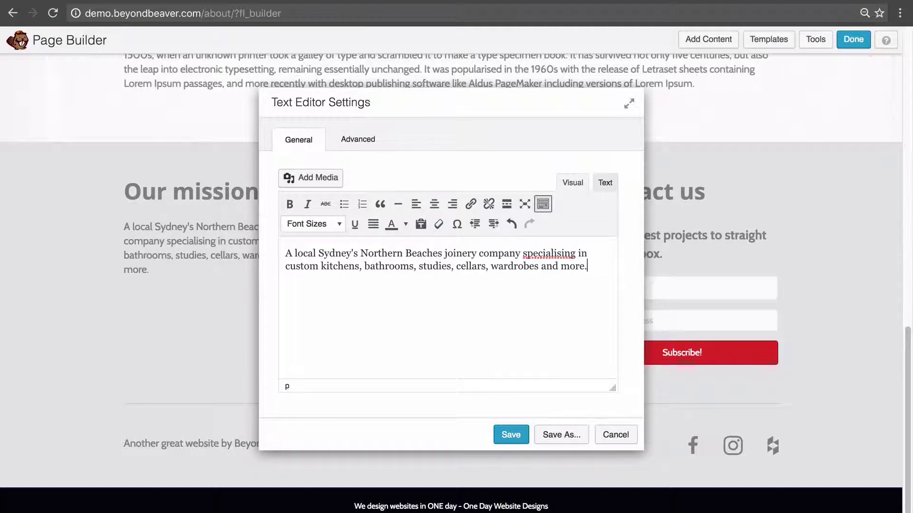
left_click(509, 430)
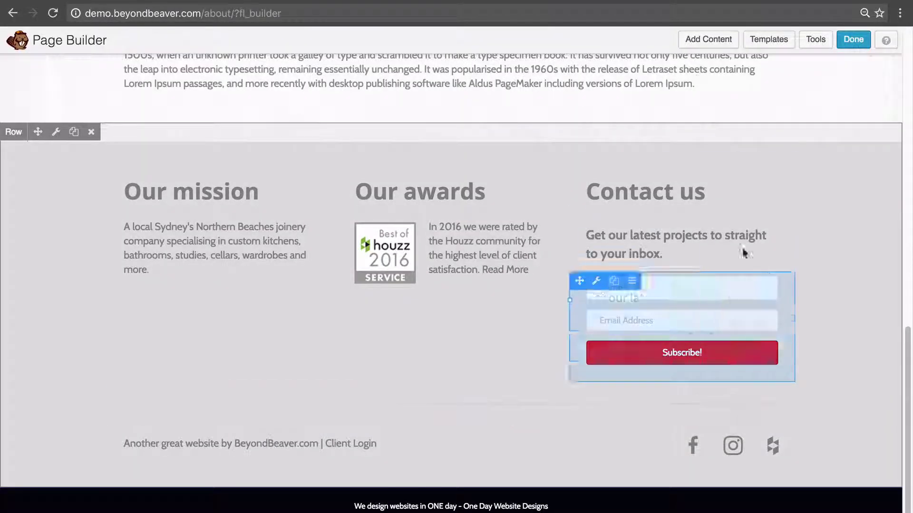
Publish the About Us page changes and compare its footer widgets row with the one at the end of the homepage.
left_click(850, 40)
left_click(467, 243)
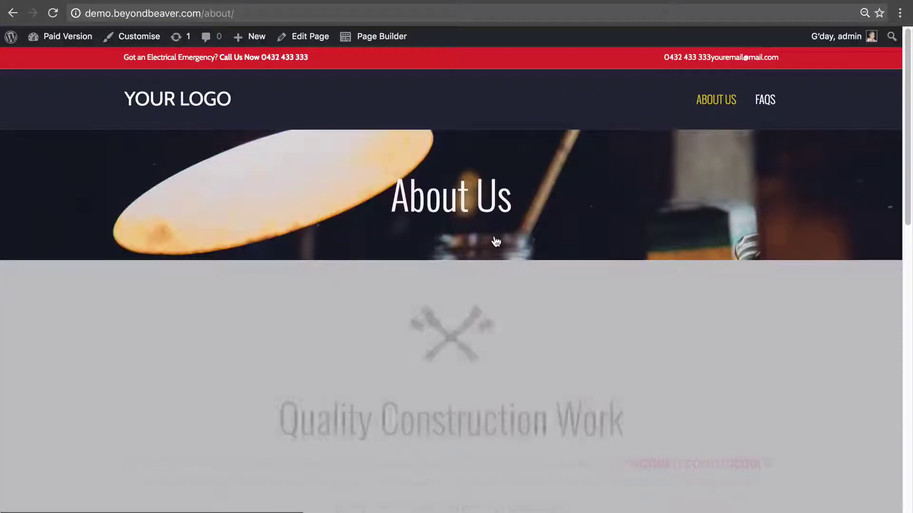
scroll(496, 241, "down", 15)
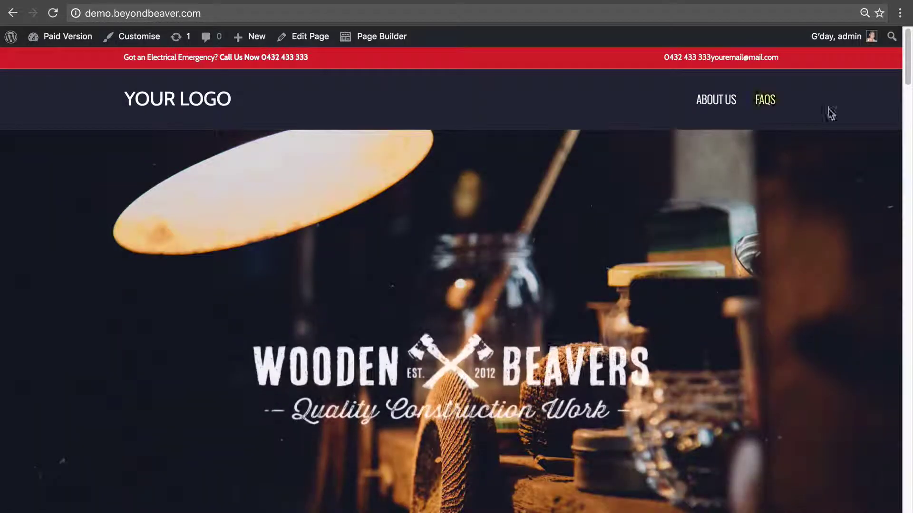
left_click_drag(909, 58, 909, 509)
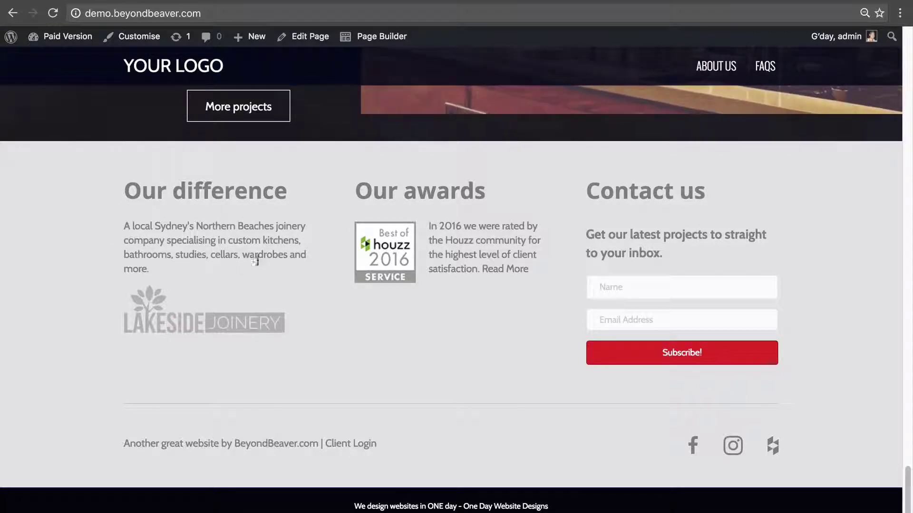
Open the homepage in Page Builder and start saving its footer widgets row as a new saved row from the row settings.
left_click(377, 42)
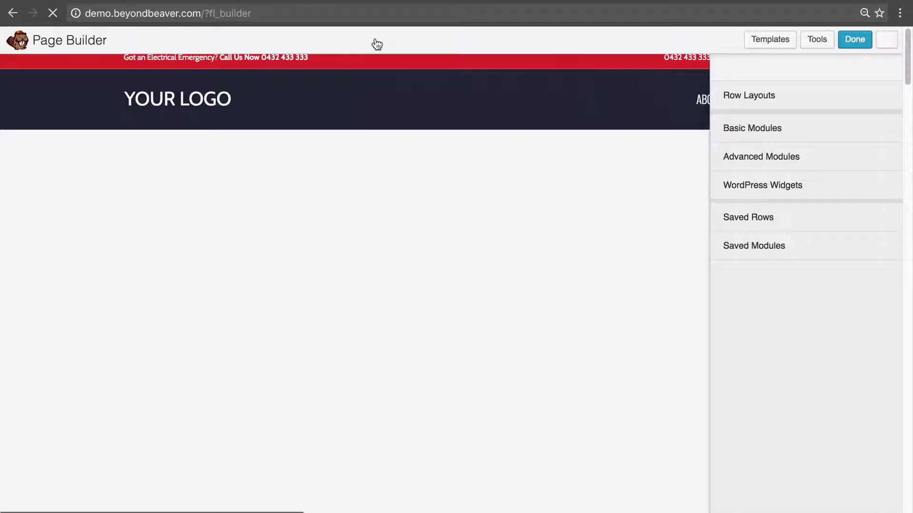
scroll(361, 214, "down", 10)
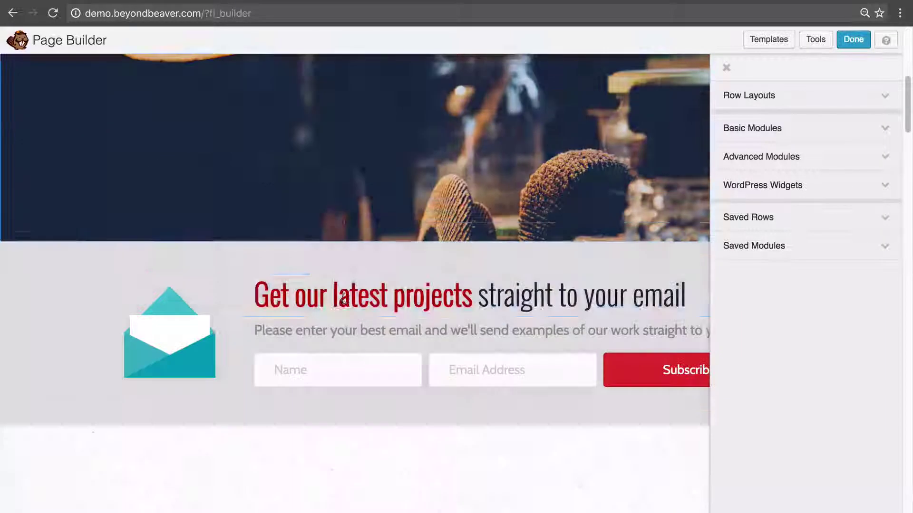
scroll(344, 309, "down", 20)
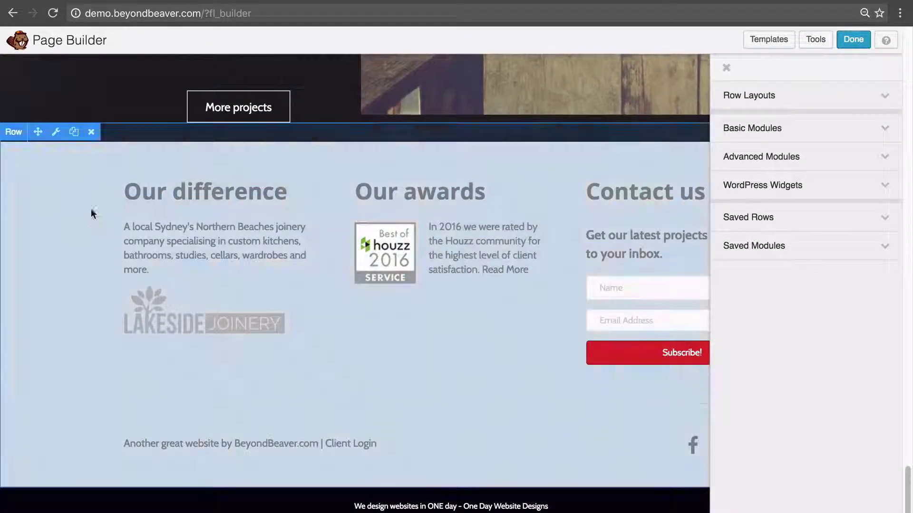
left_click(55, 133)
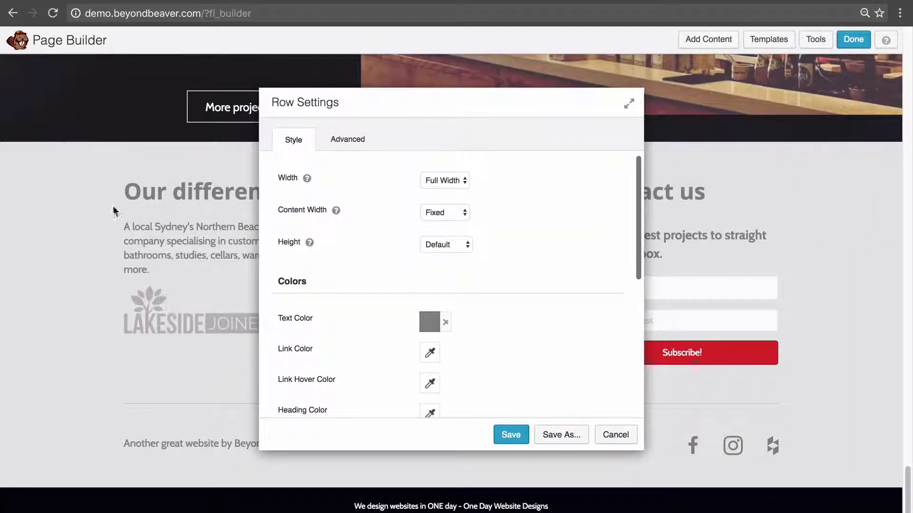
left_click(556, 437)
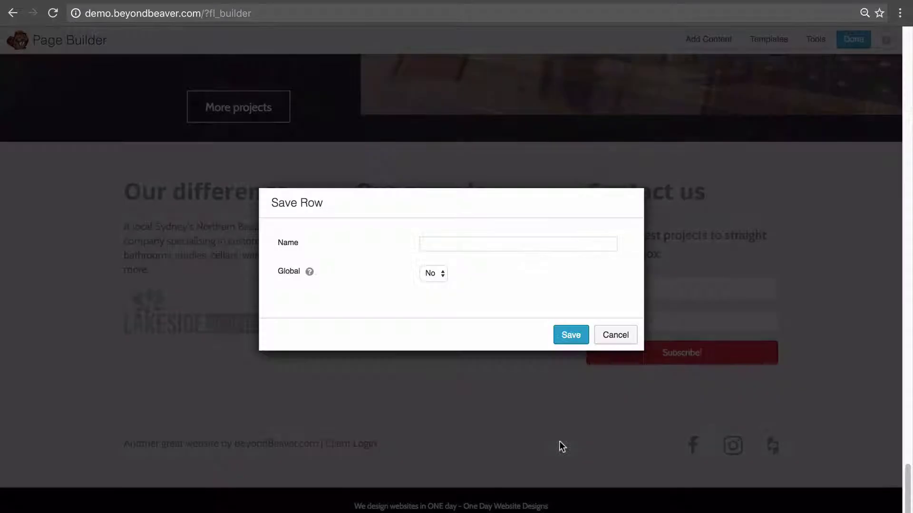
Name the saved row "Row - Footer Widgets GLOBAL", set Global to Yes and save it.
left_click(473, 242)
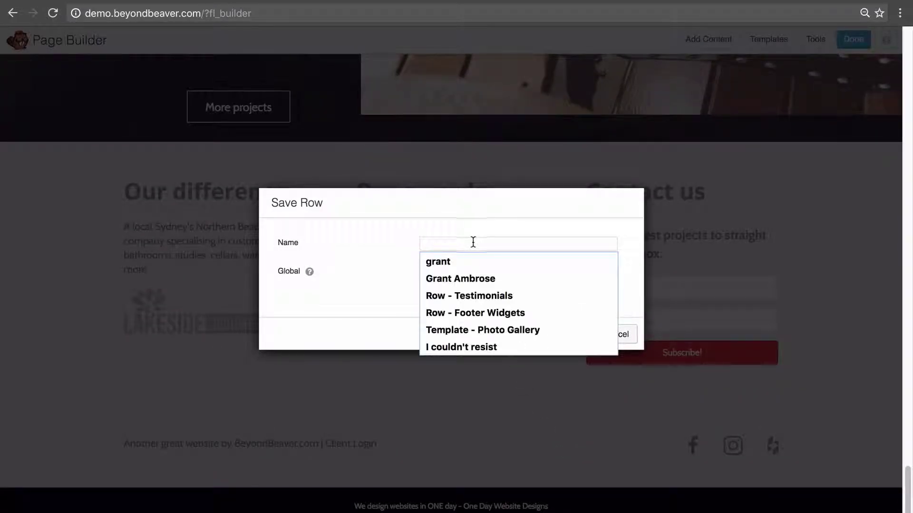
left_click(485, 310)
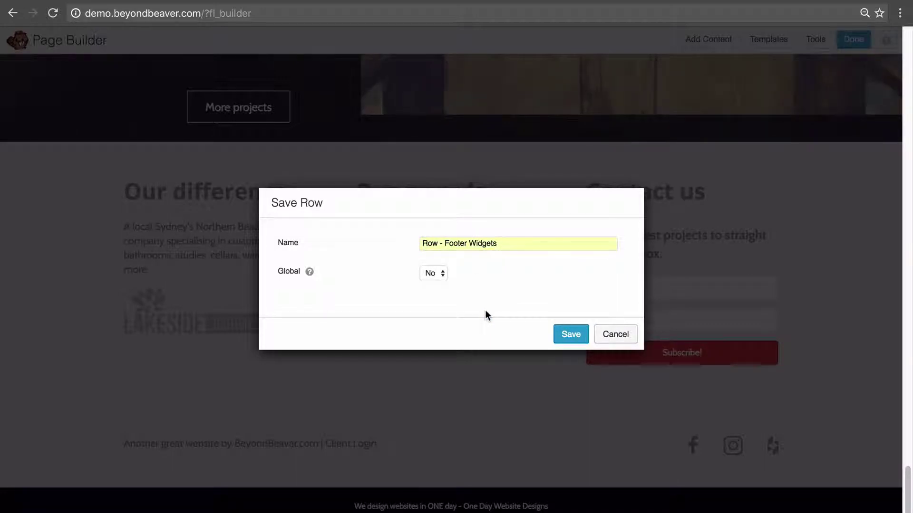
type("GLO")
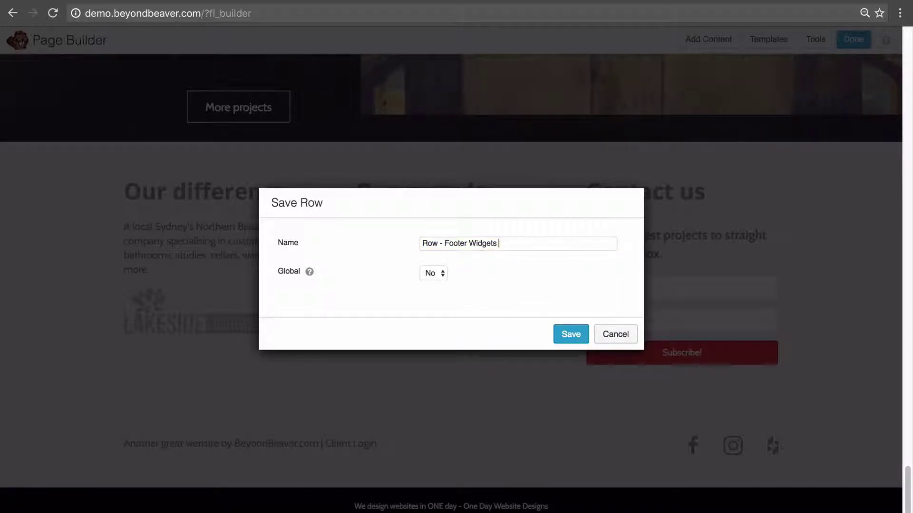
type("BAL")
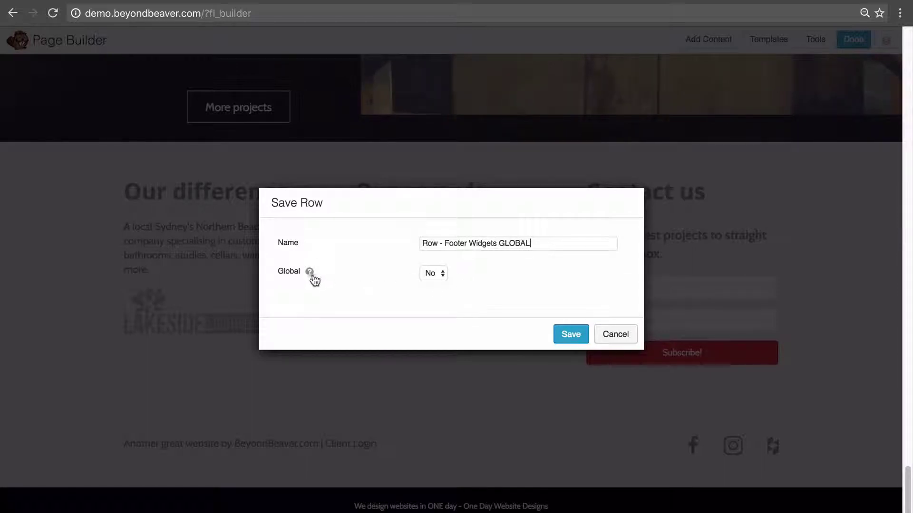
mouse_move(310, 274)
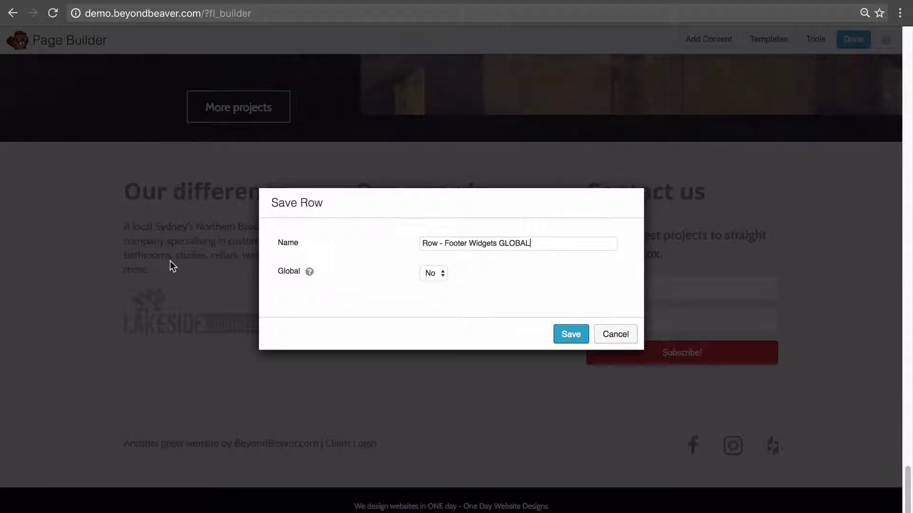
left_click(439, 275)
left_click(441, 282)
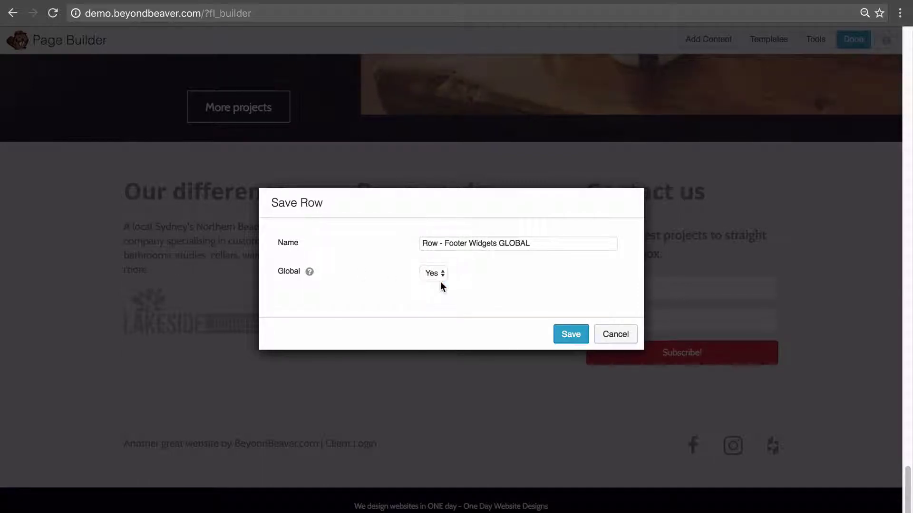
left_click(569, 333)
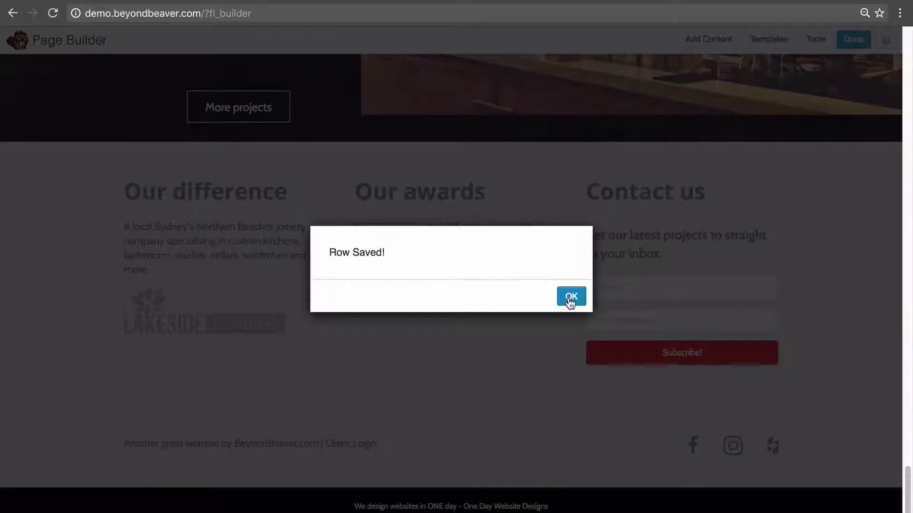
left_click(570, 297)
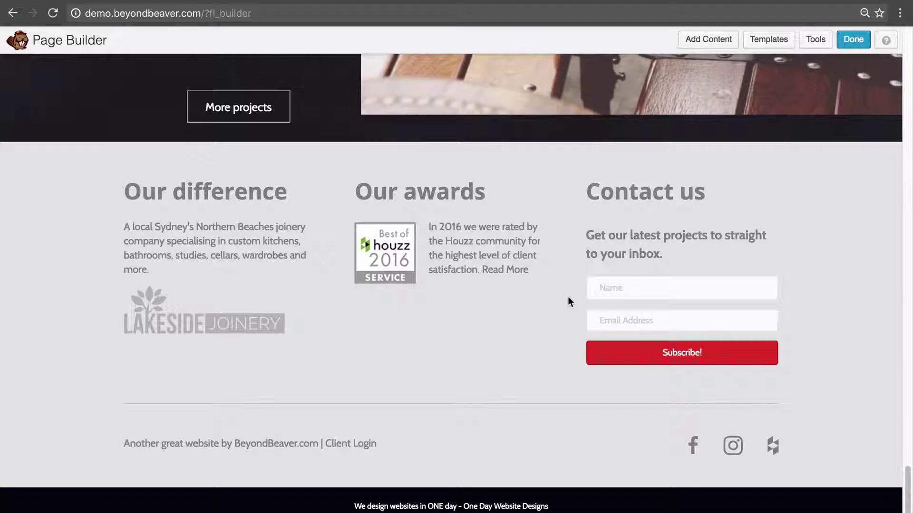
Check the list of saved rows for the new global row and publish the homepage changes.
mouse_move(571, 301)
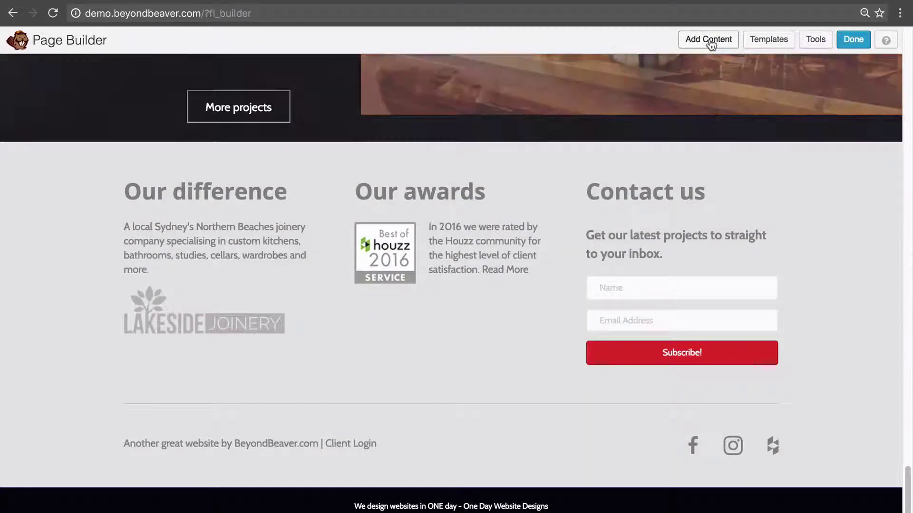
left_click(708, 39)
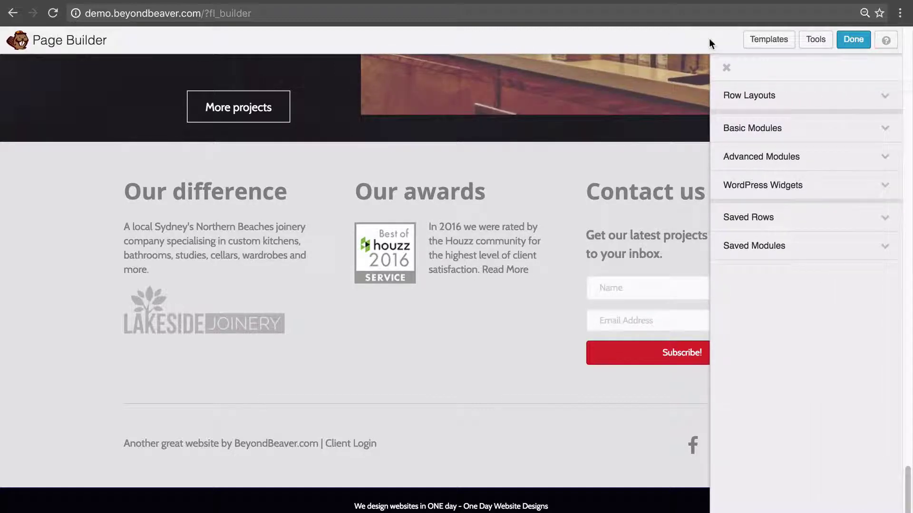
left_click(821, 217)
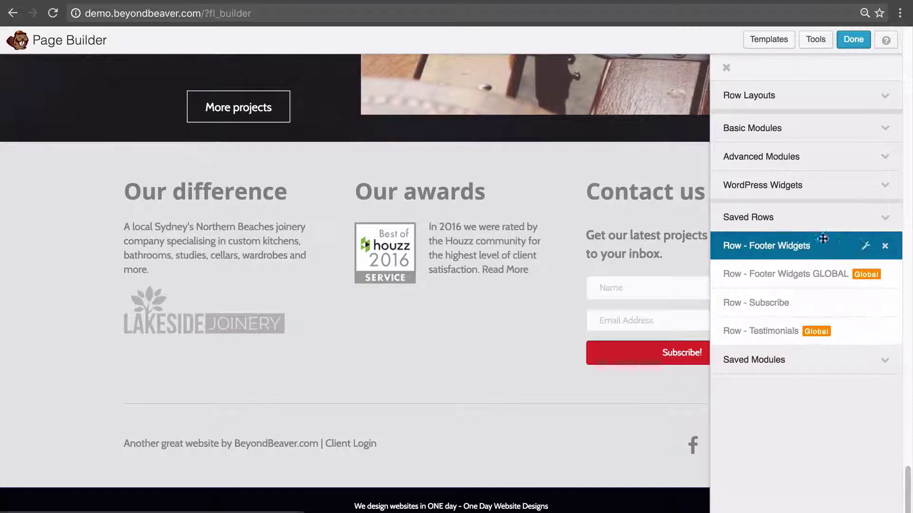
left_click(852, 43)
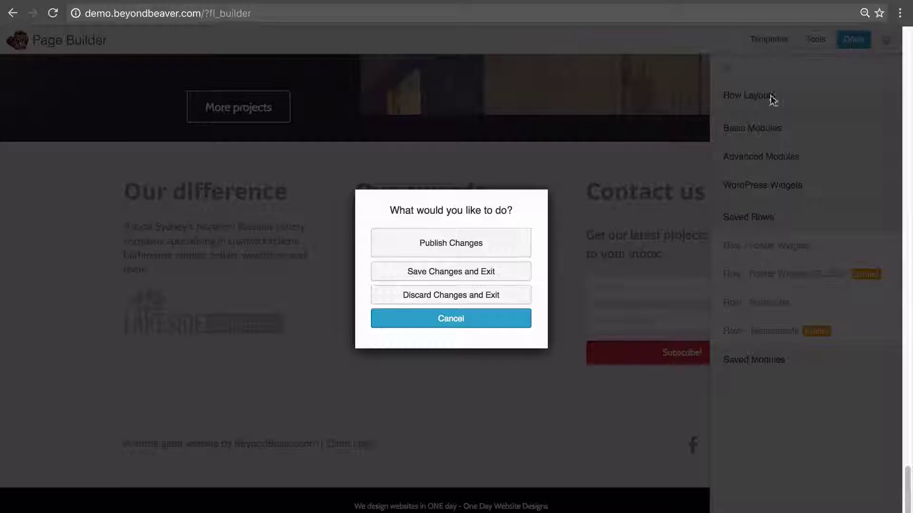
left_click(451, 240)
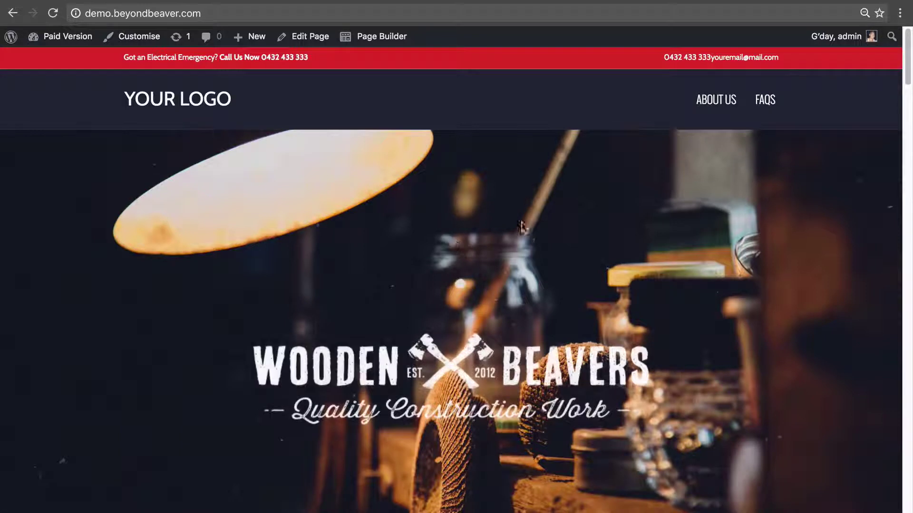
Open the About Us page in Page Builder and replace its footer widgets row with the saved row "Row - Footer Widgets GLOBAL".
left_click(706, 109)
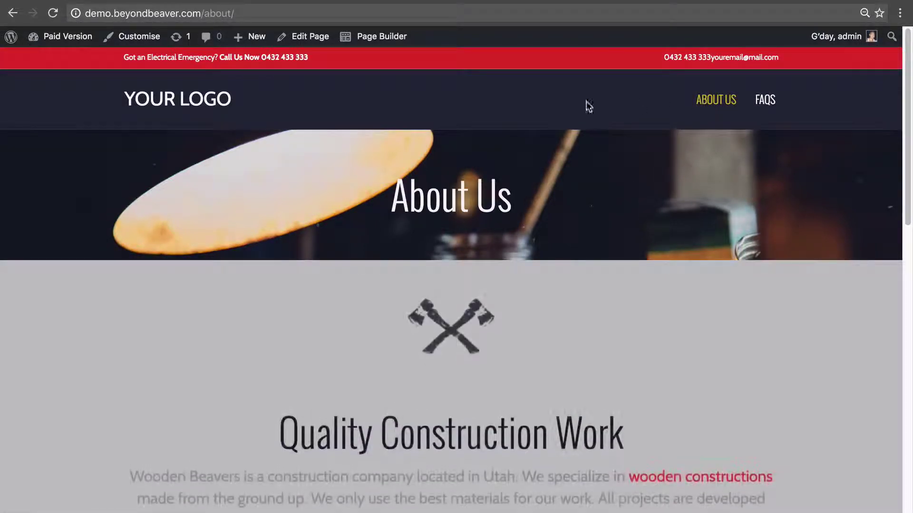
left_click(399, 42)
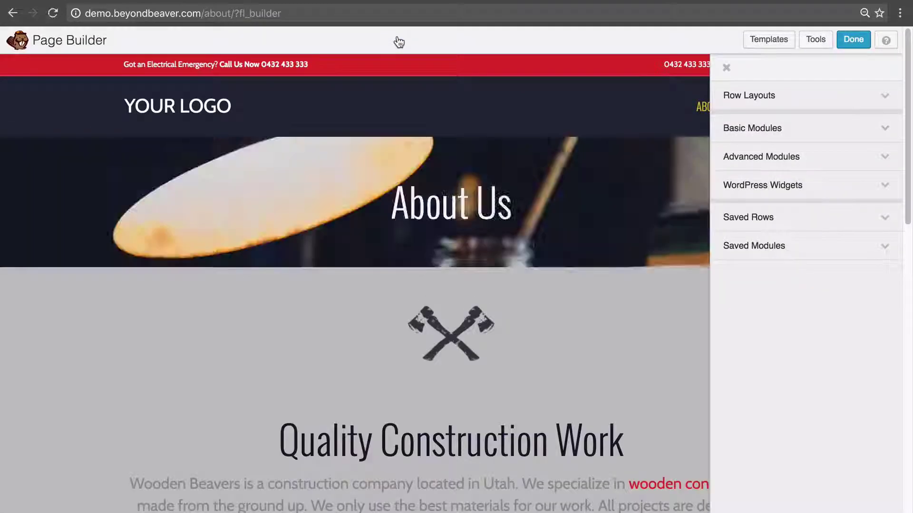
scroll(380, 231, "down", 15)
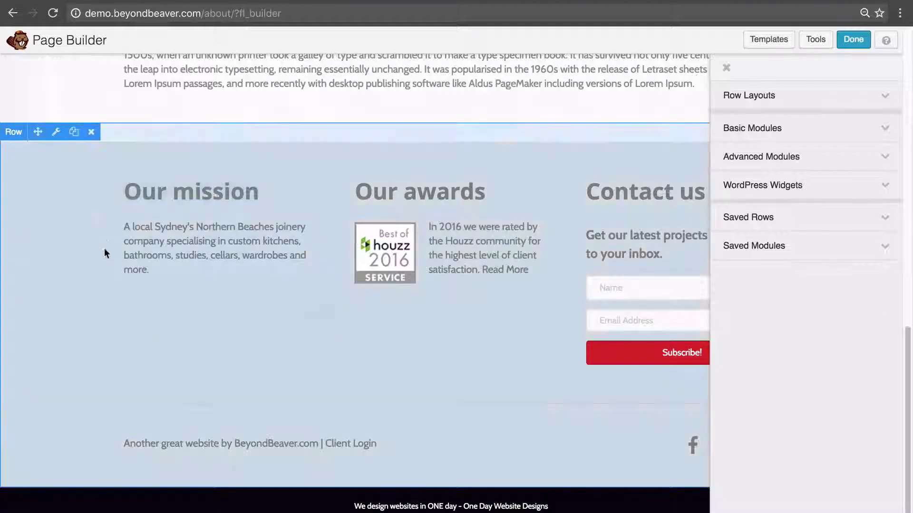
left_click(92, 132)
left_click(545, 172)
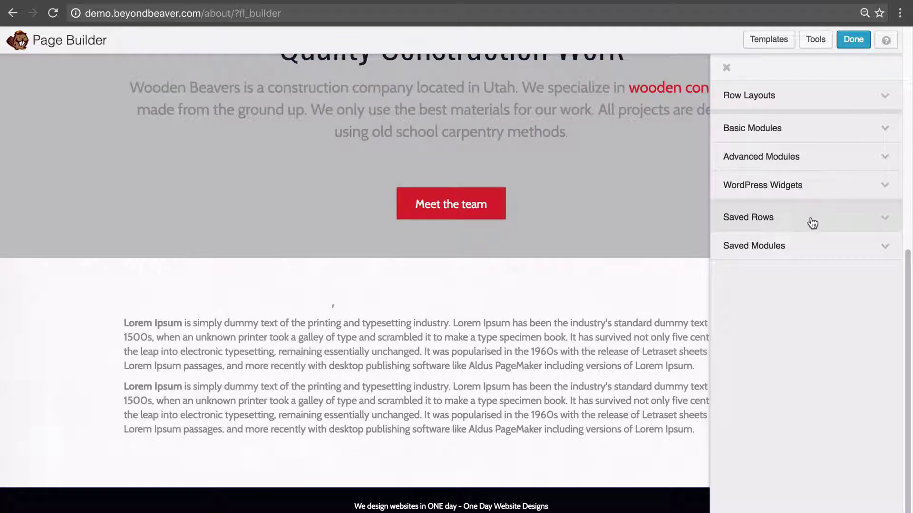
left_click(812, 223)
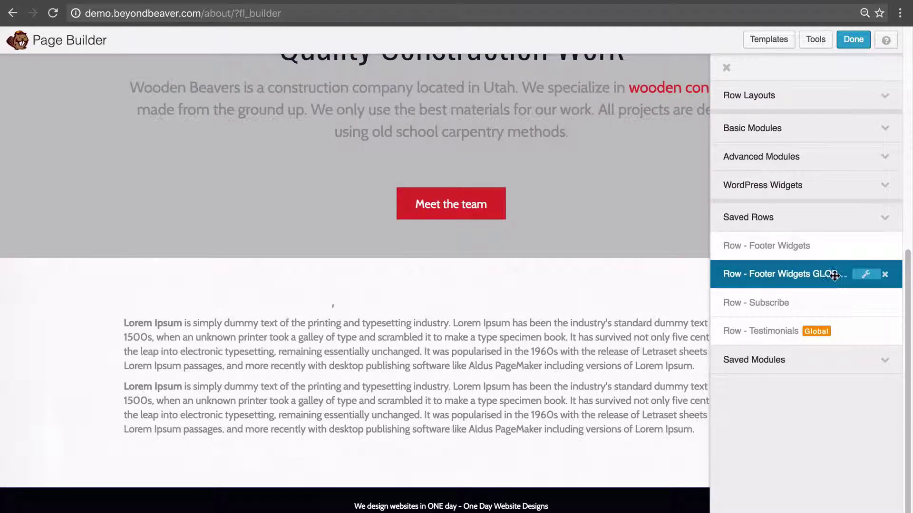
left_click_drag(835, 275, 350, 472)
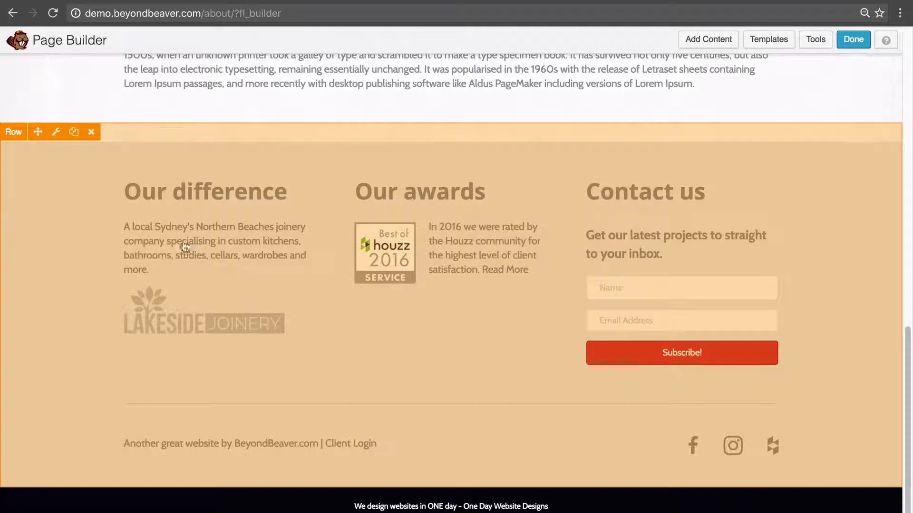
Open the global footer widgets row for editing from the About Us page and change the "Our difference" heading to "Our mission".
left_click(56, 132)
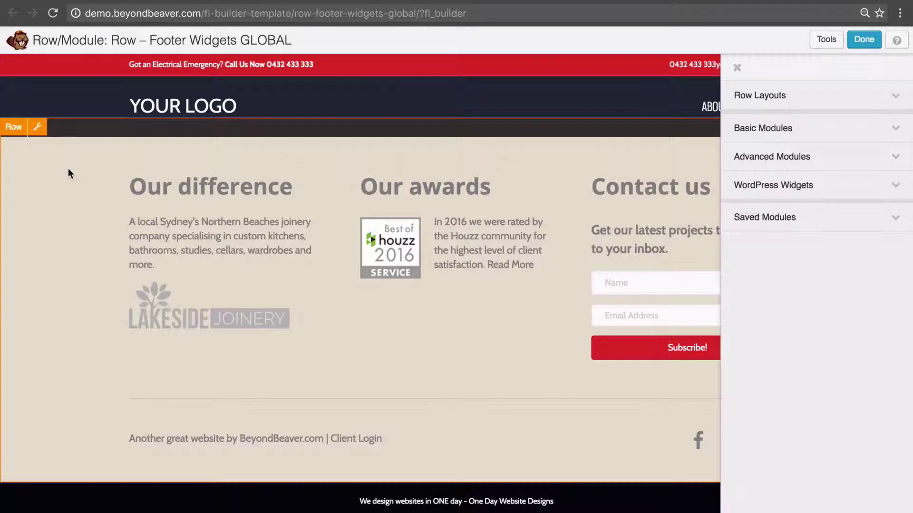
left_click(172, 185)
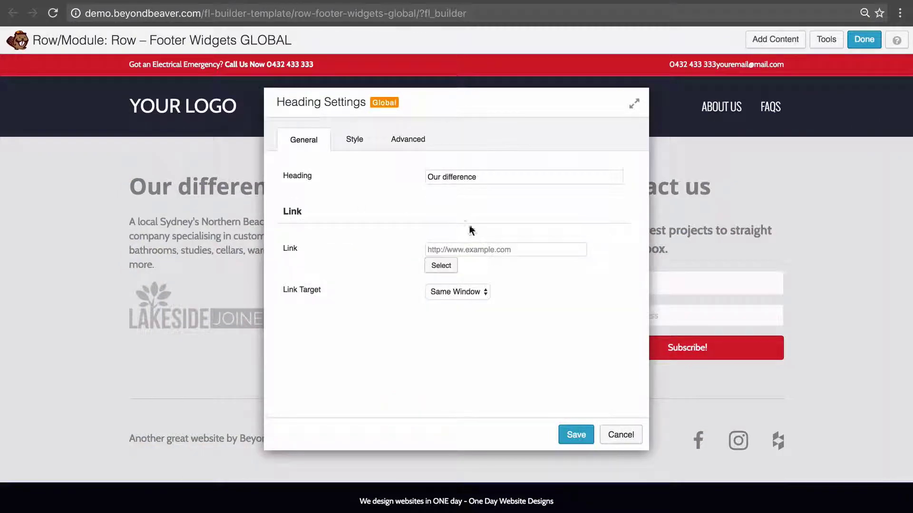
double_click(457, 178)
type("mission")
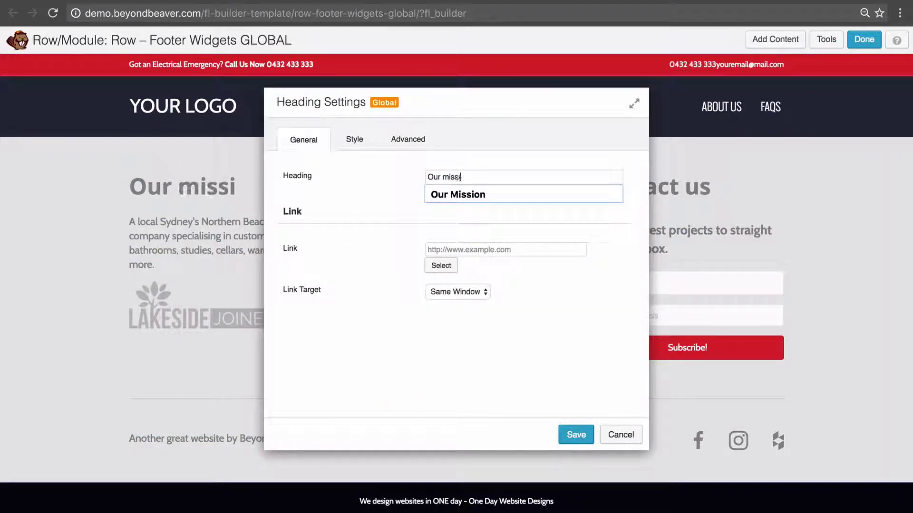
left_click(576, 434)
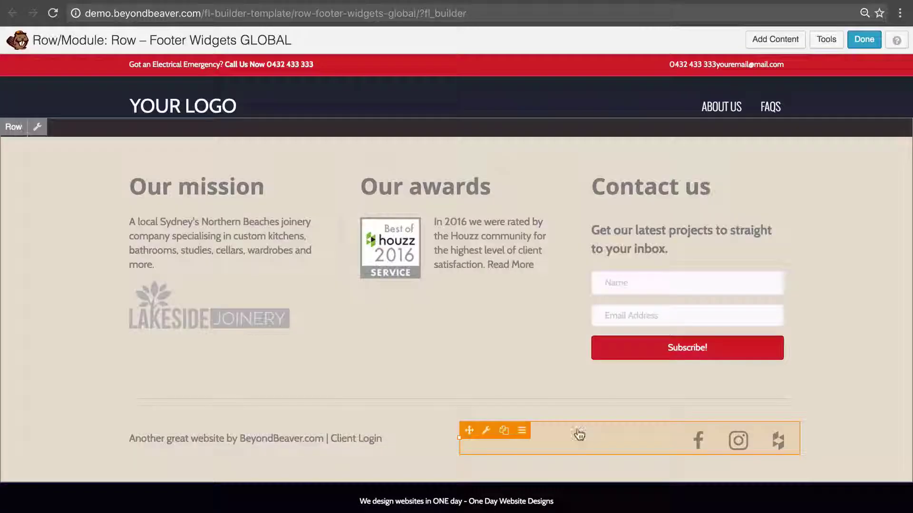
Remove the Lakeside Joinery logo image from the text under "Our mission" and save the module.
left_click(260, 313)
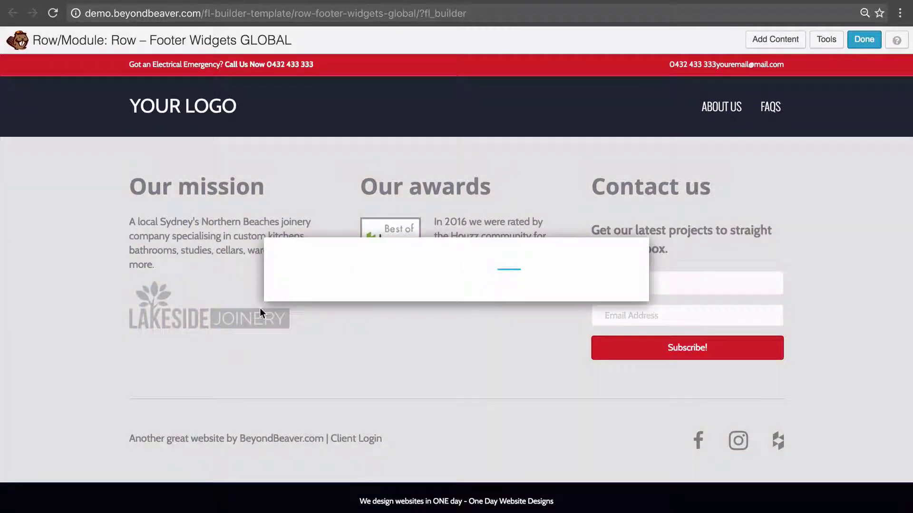
left_click(349, 317)
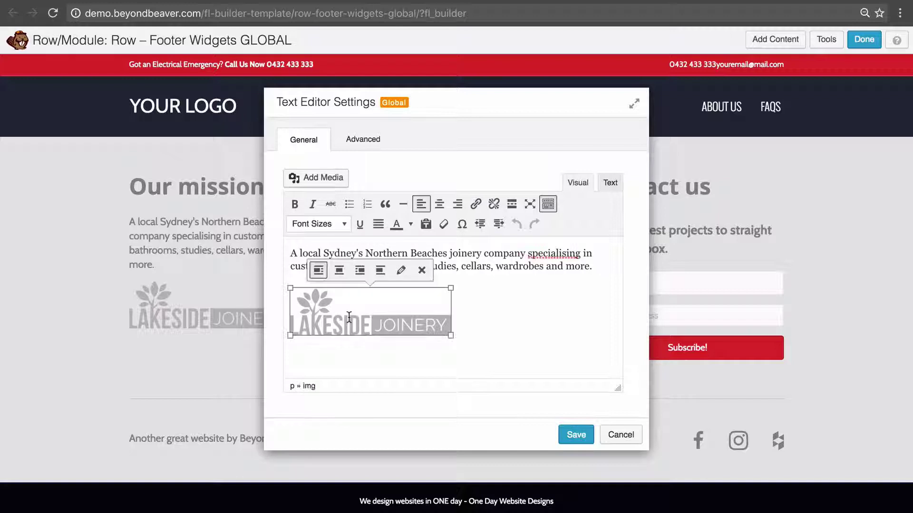
key("Delete")
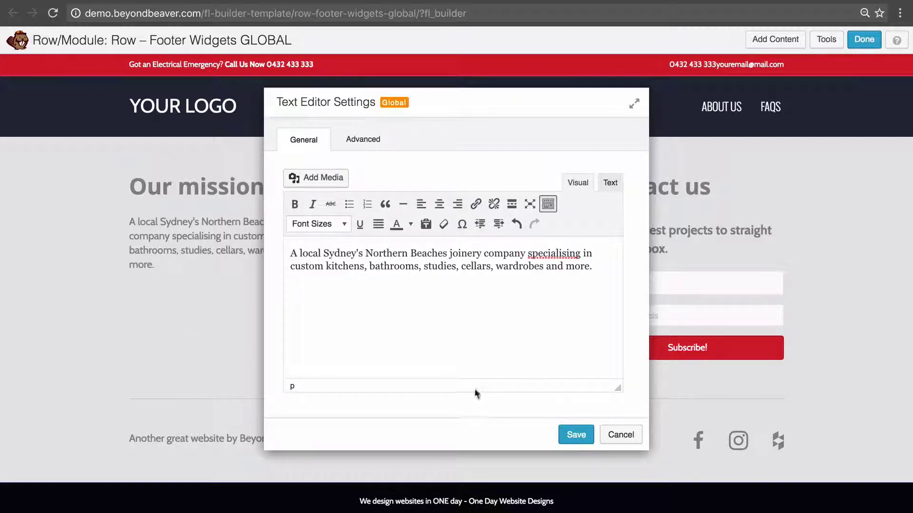
left_click(576, 434)
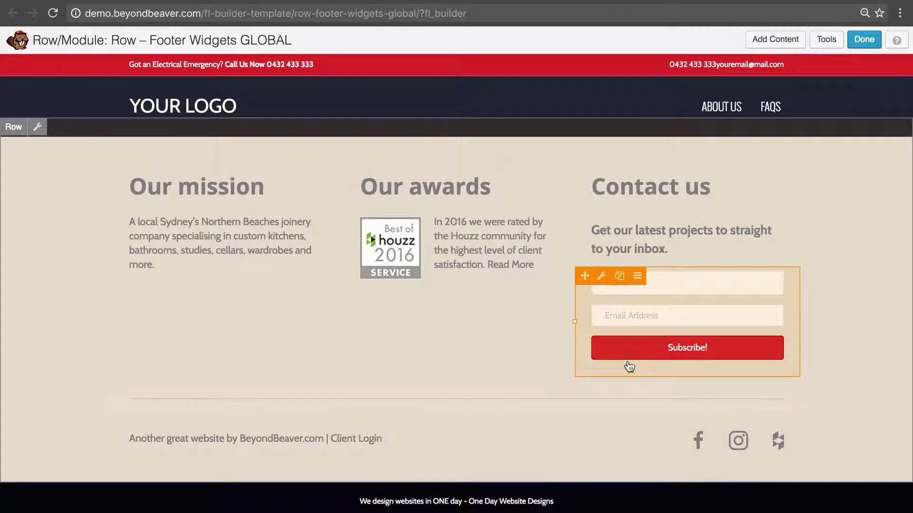
Delete the subscribe form module from the "Contact us" column of the global footer row.
left_click(637, 277)
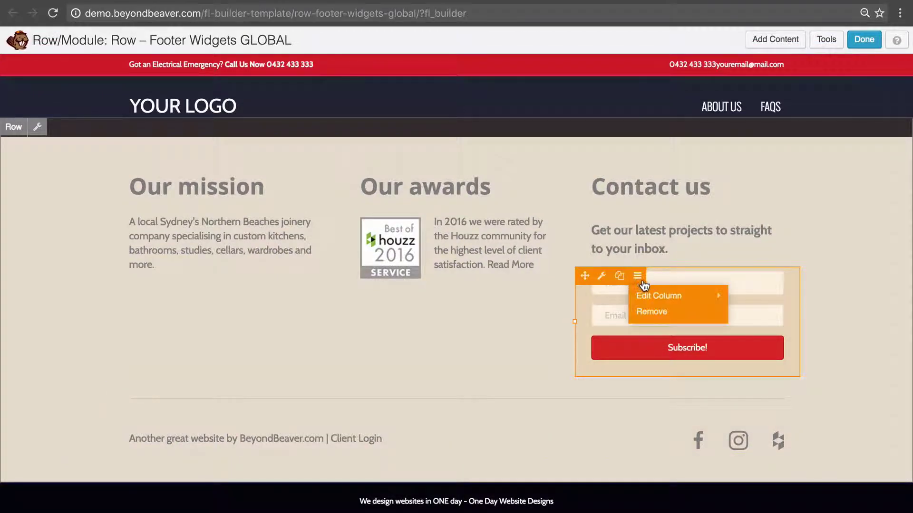
left_click(642, 310)
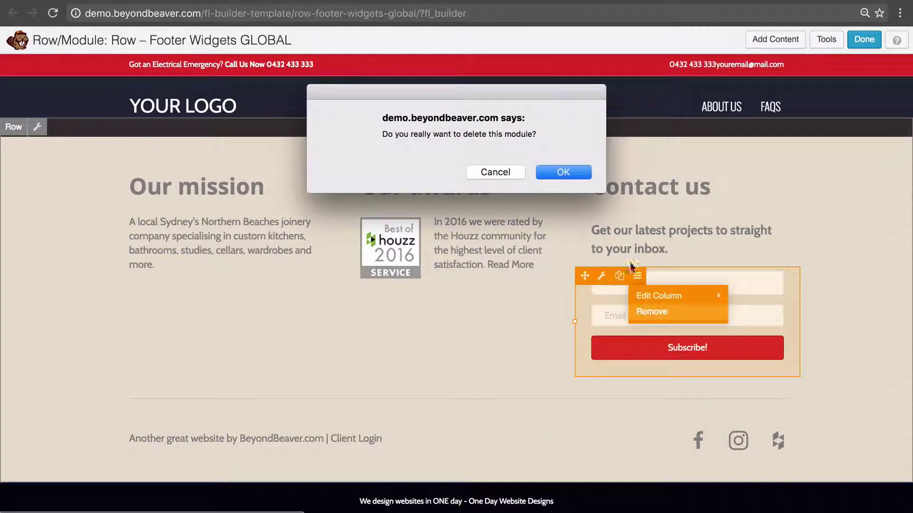
left_click(560, 174)
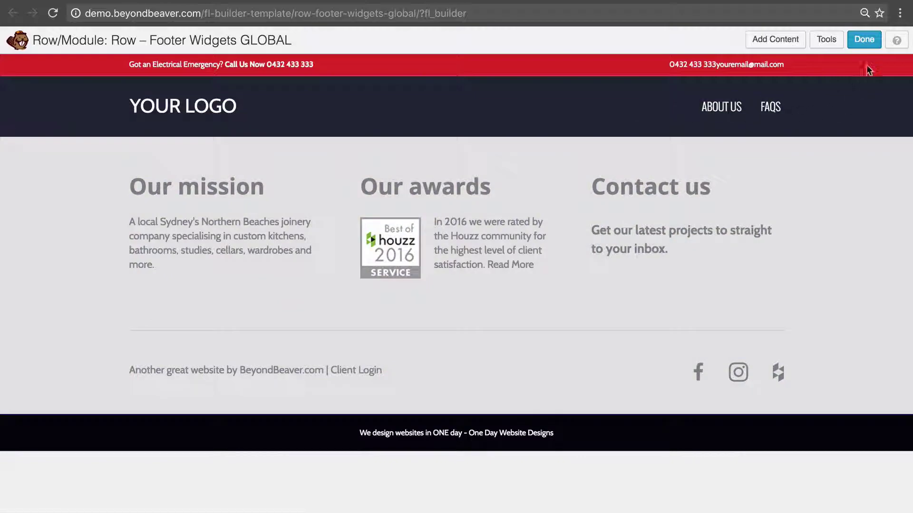
Publish the changes to the global footer row and publish the About Us page.
left_click(864, 41)
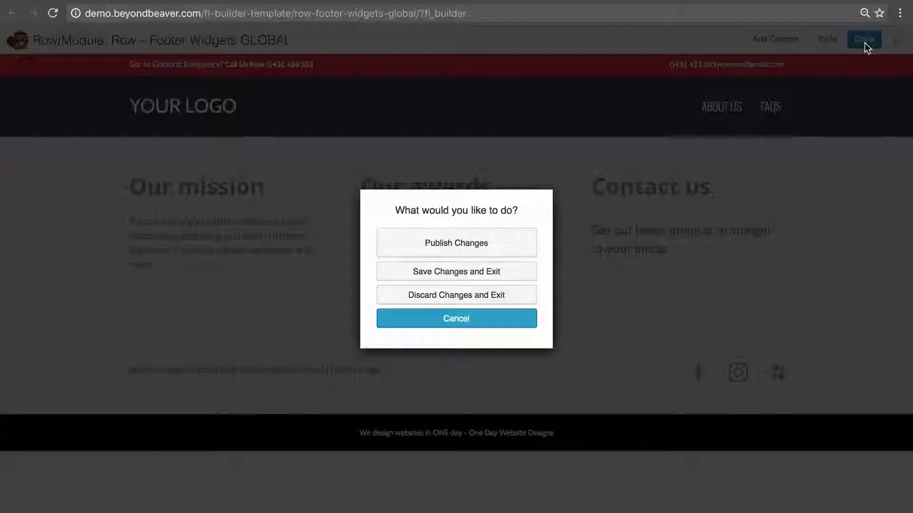
left_click(460, 243)
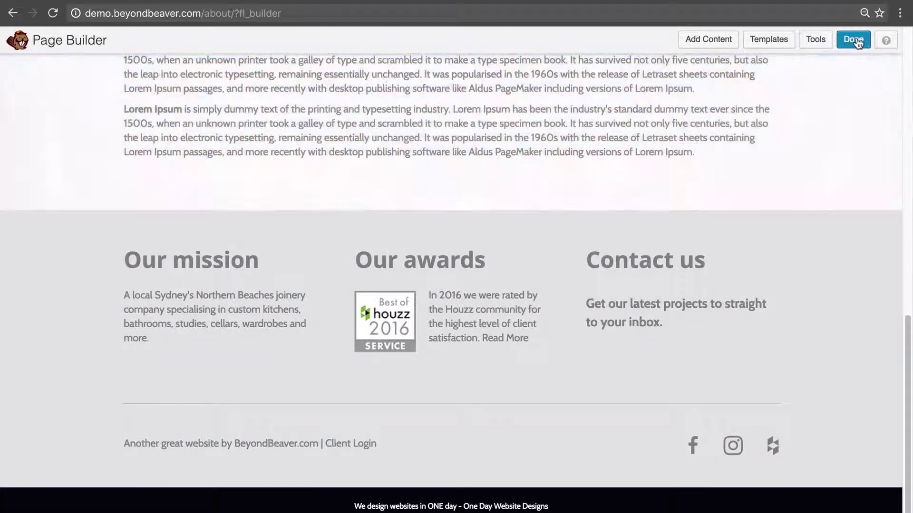
left_click(855, 40)
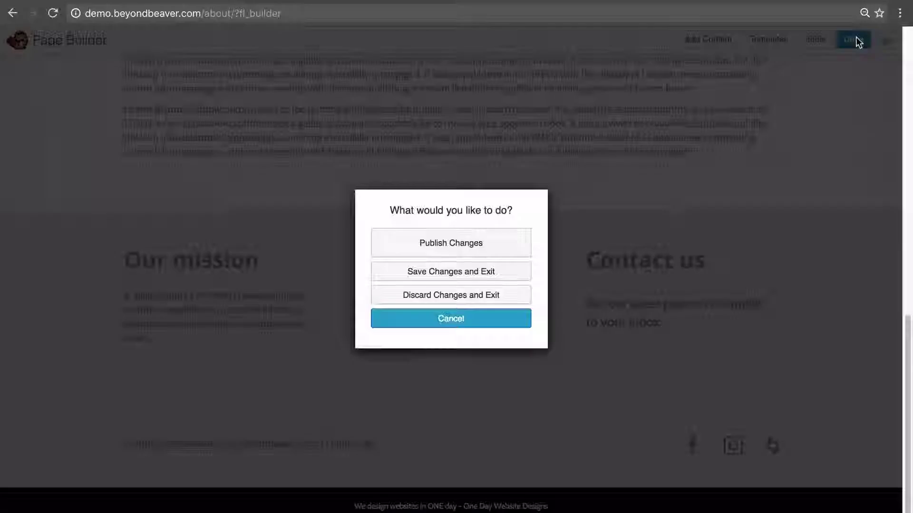
left_click(450, 243)
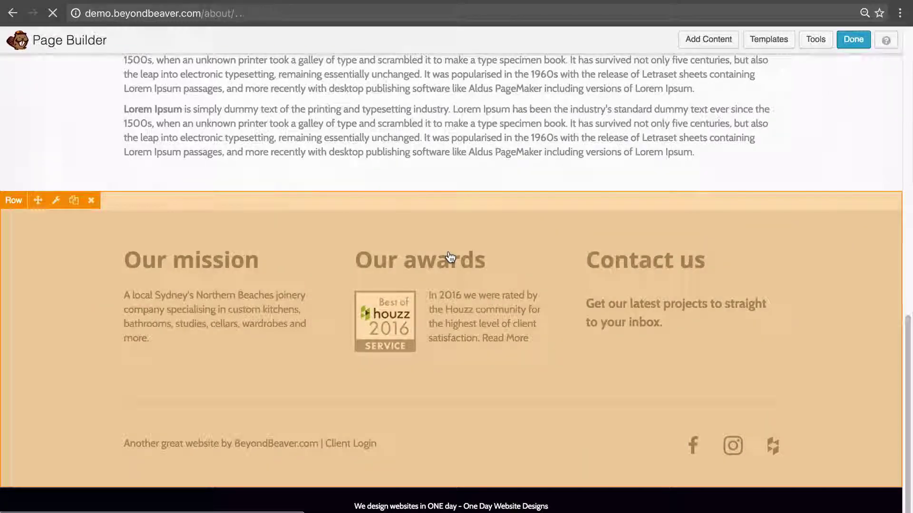
Check the footer widgets row on the published About Us page and on the homepage for the global edits.
scroll(448, 249, "down", 10)
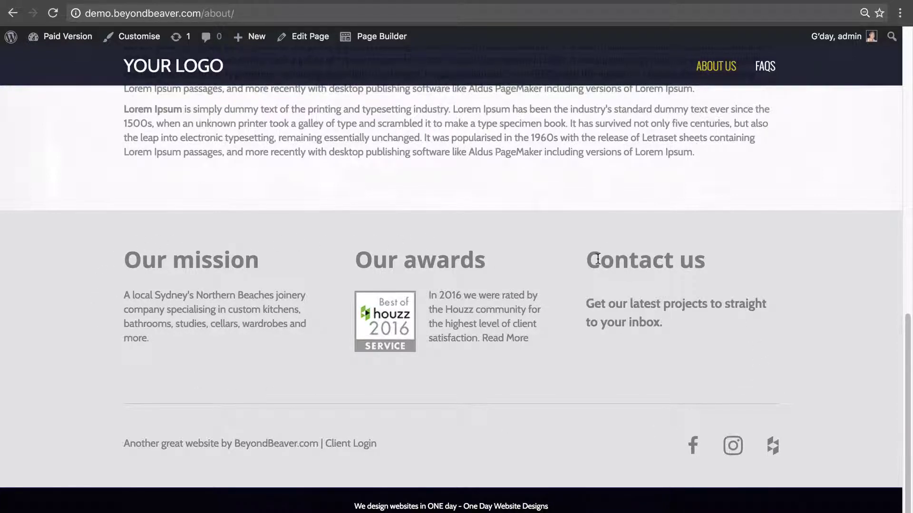
scroll(598, 257, "up", 10)
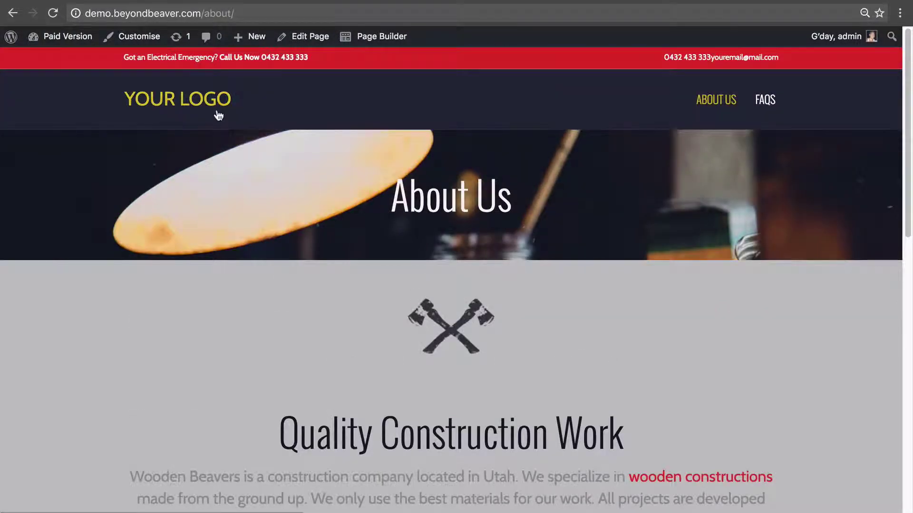
left_click(218, 116)
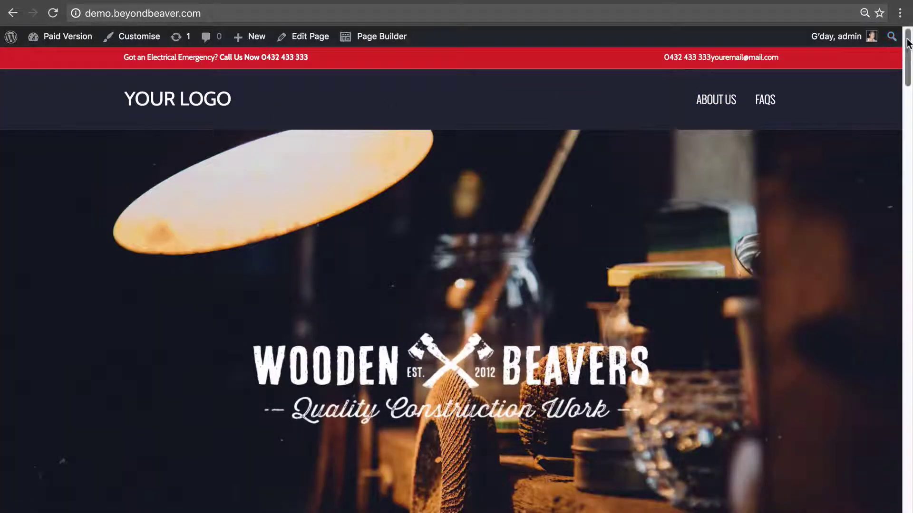
left_click_drag(908, 68, 907, 490)
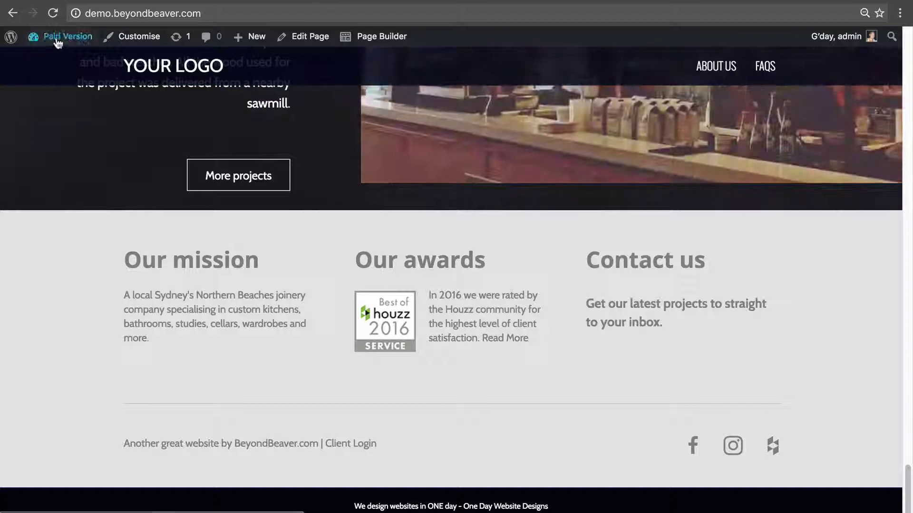
Open the full list of templates in the WordPress dashboard and examine the saved rows and layouts.
mouse_move(58, 41)
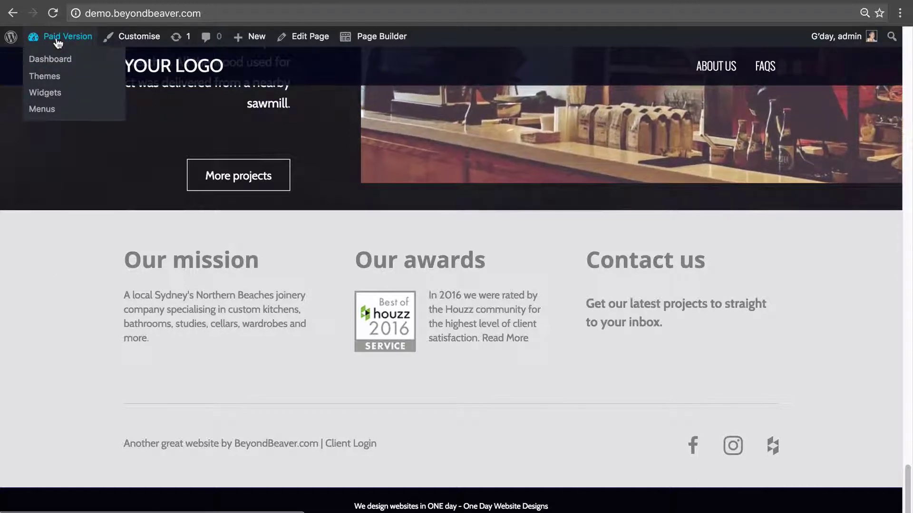
left_click(58, 41)
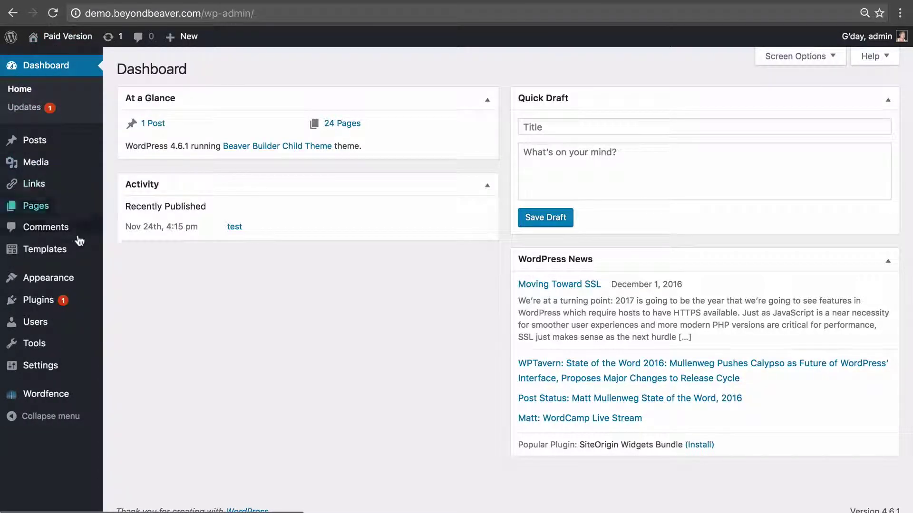
left_click(71, 251)
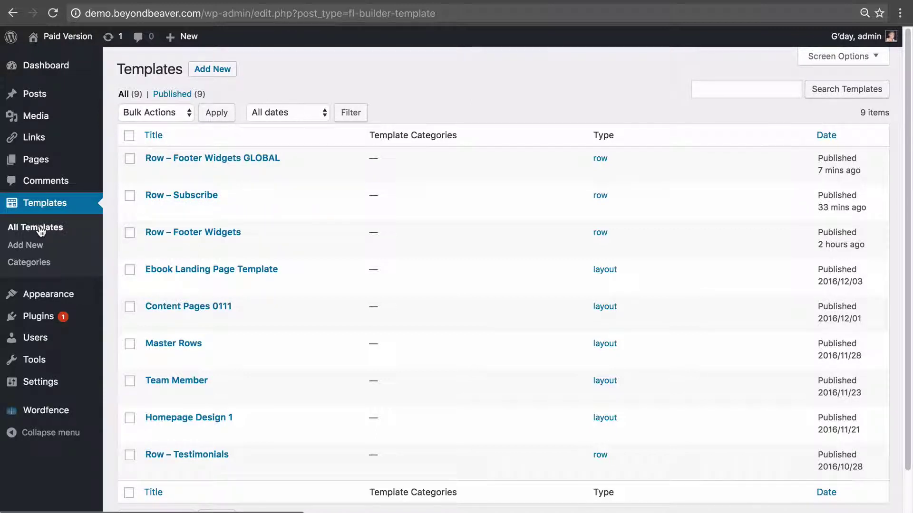
mouse_move(245, 164)
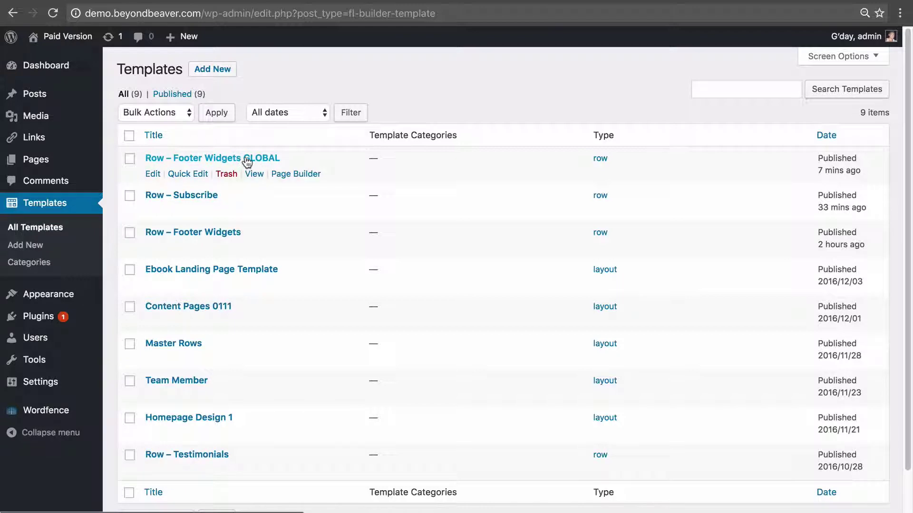
mouse_move(289, 244)
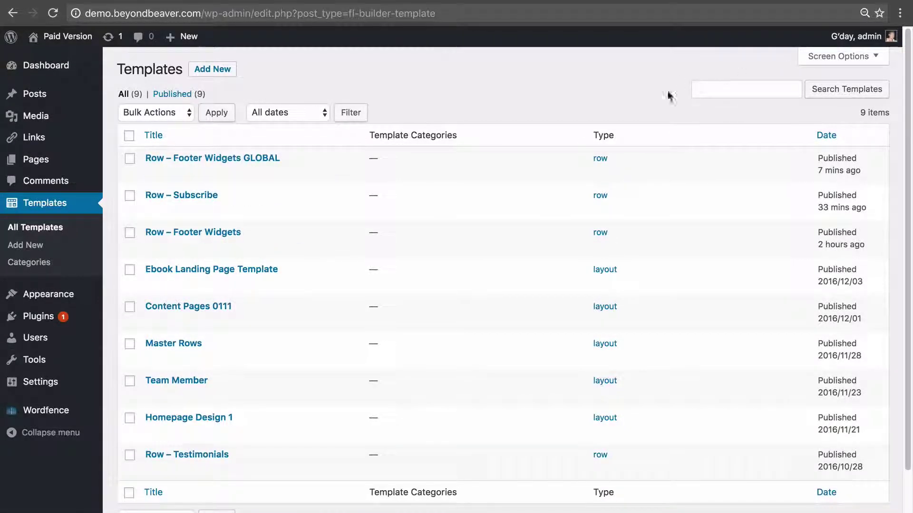
Show the screen options of the templates list and toggle its Type column off and on again.
left_click(821, 61)
left_click(241, 84)
left_click(241, 85)
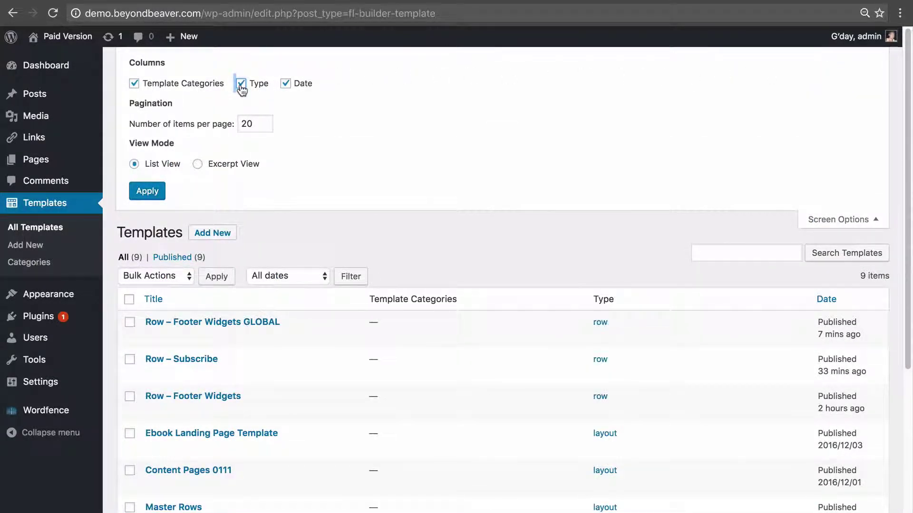